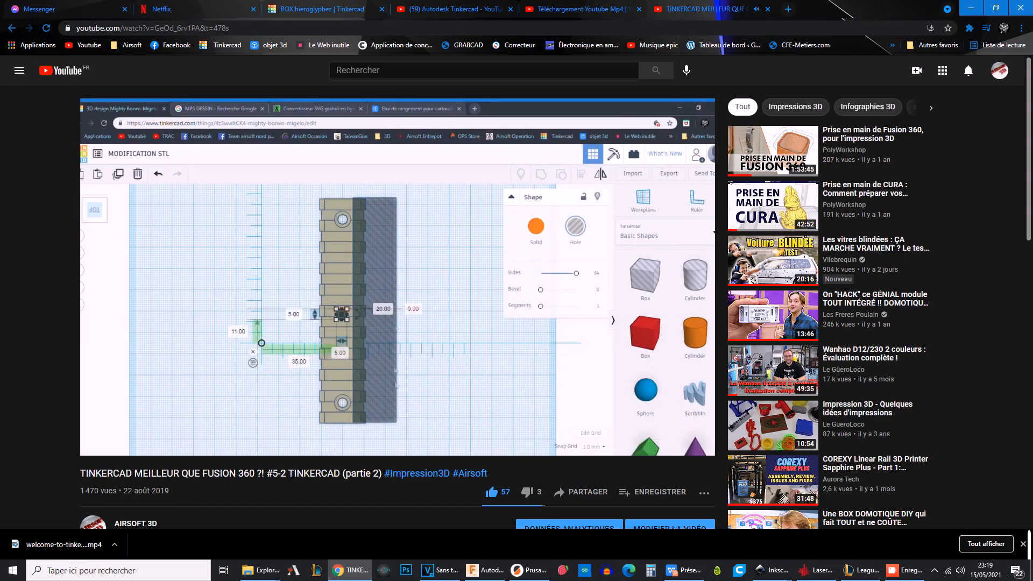
pyautogui.click(905, 570)
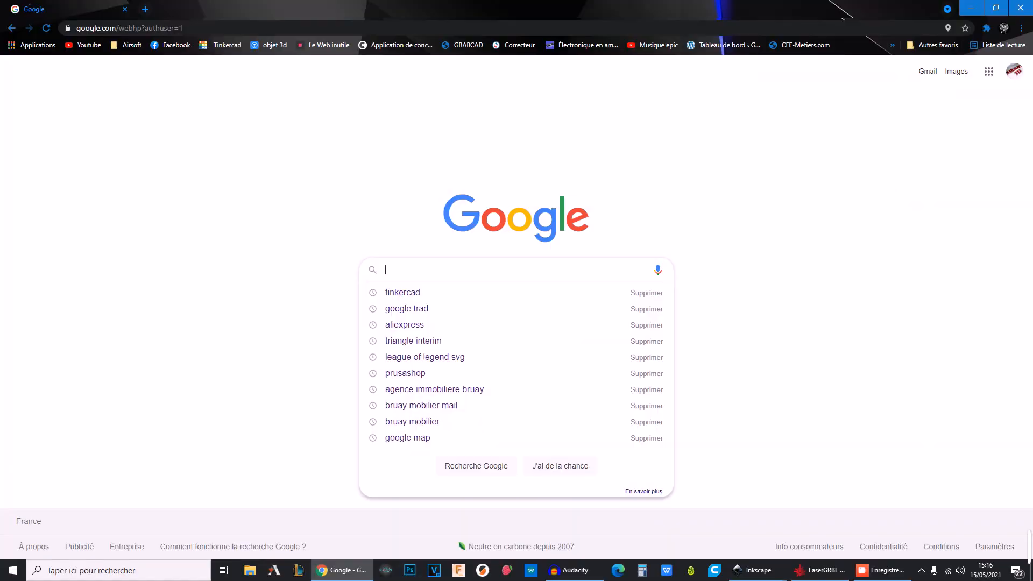
# Search Google for TINKERCAD and open the official Tinkercad website from the results.
pyautogui.write('TINKERCAD')
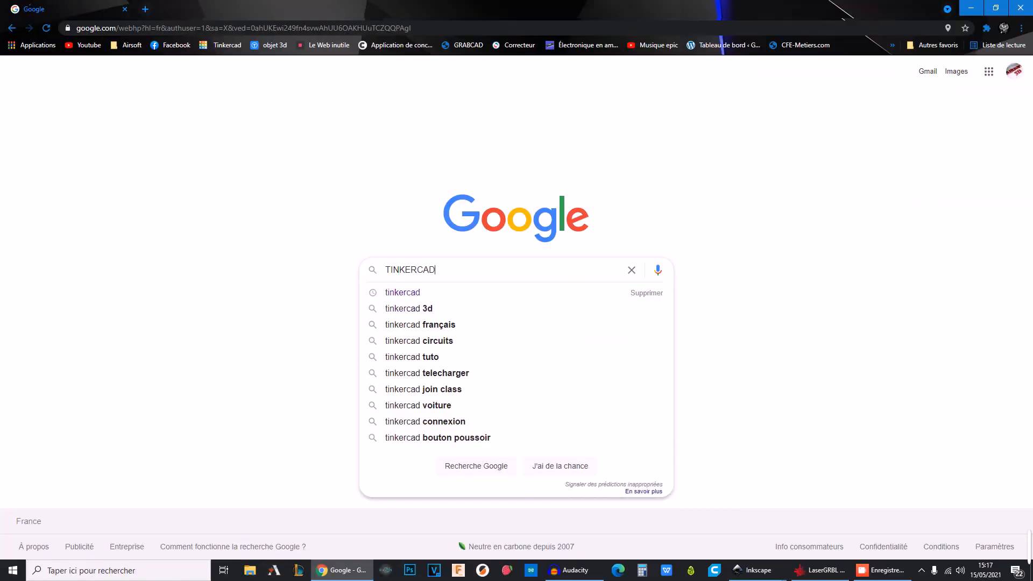
pyautogui.press('Return')
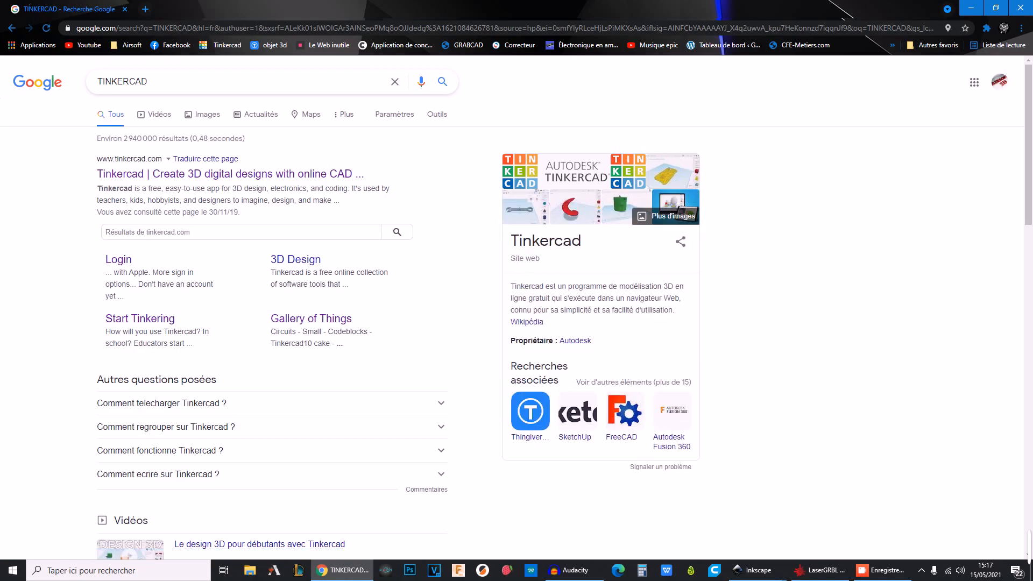
pyautogui.click(231, 174)
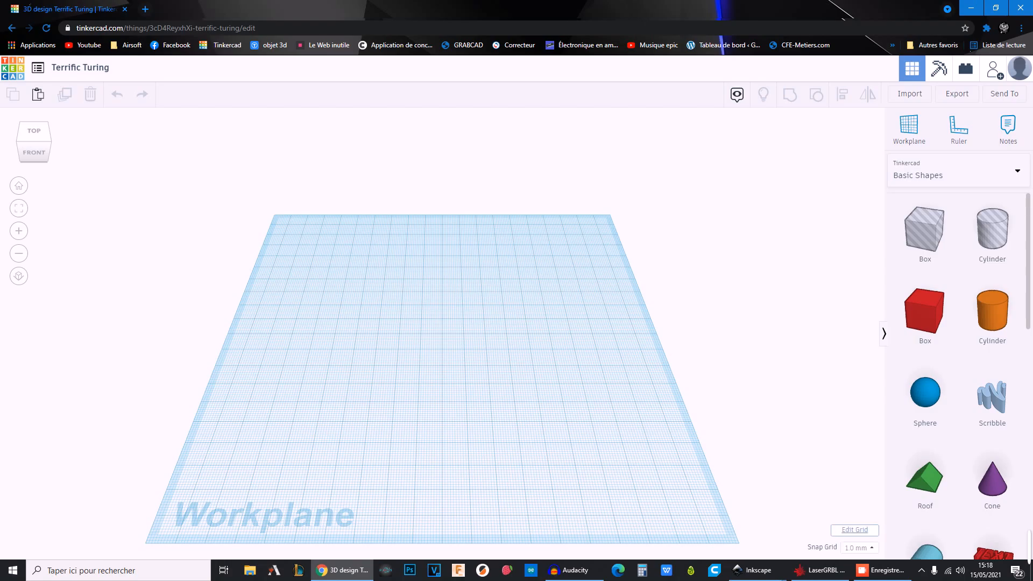
# Set the workplane grid to a custom size of 235 mm width by 235 mm length.
pyautogui.click(854, 529)
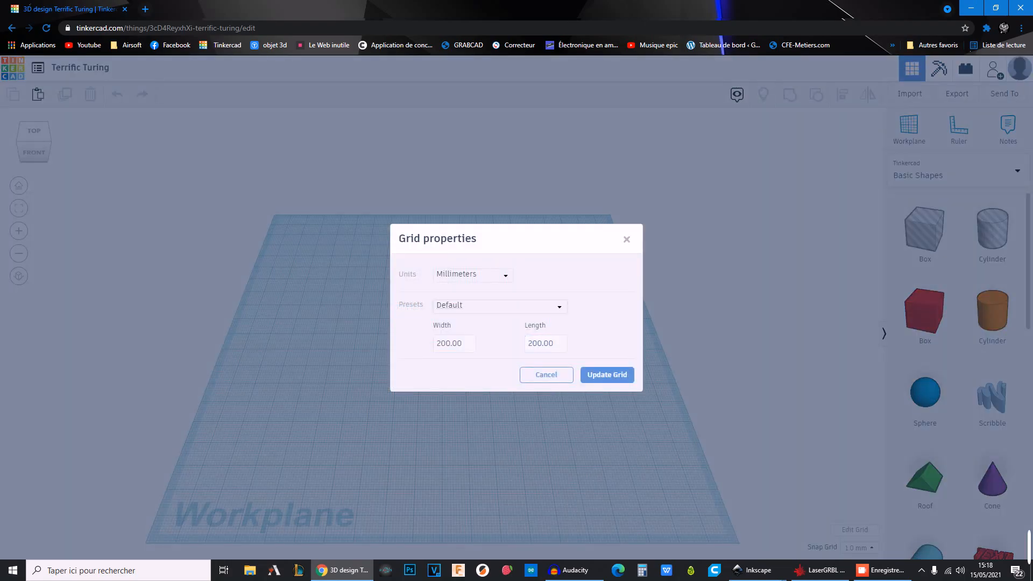
pyautogui.doubleClick(450, 343)
pyautogui.click(498, 344)
pyautogui.moveTo(465, 344); pyautogui.dragTo(436, 344)
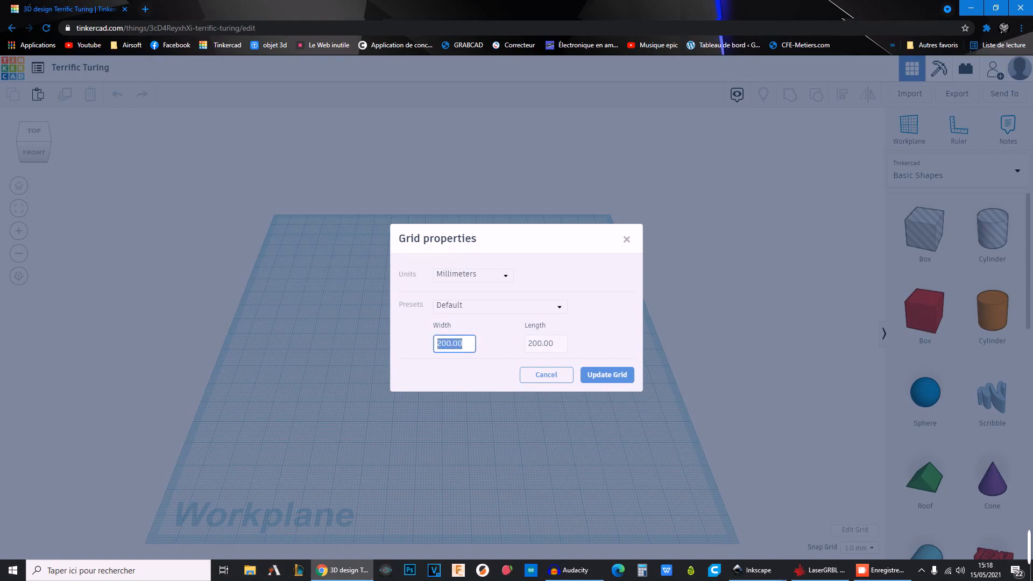
pyautogui.write('235')
pyautogui.press('Tab')
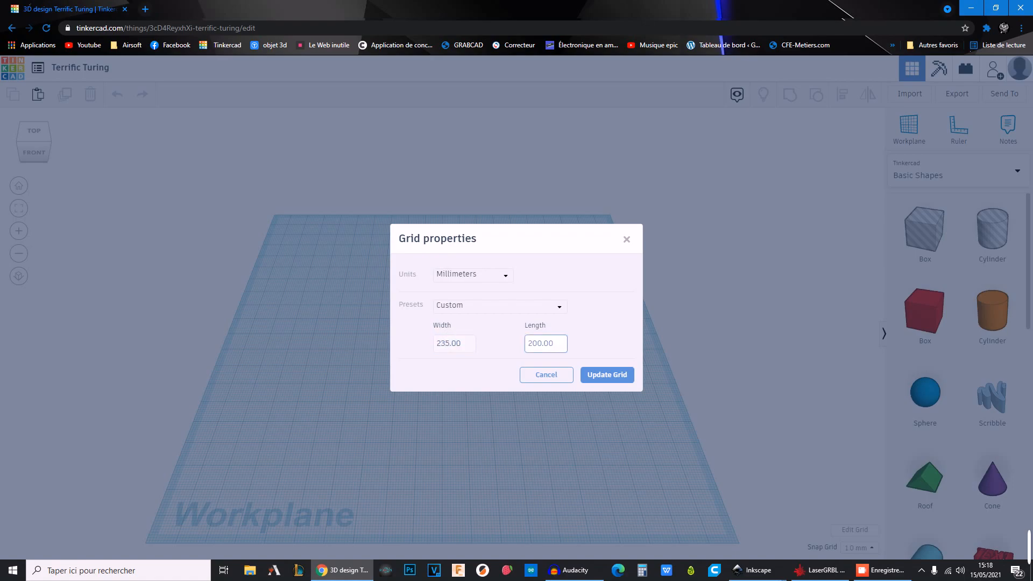
pyautogui.moveTo(556, 344); pyautogui.dragTo(527, 344)
pyautogui.write('235')
pyautogui.press('Return')
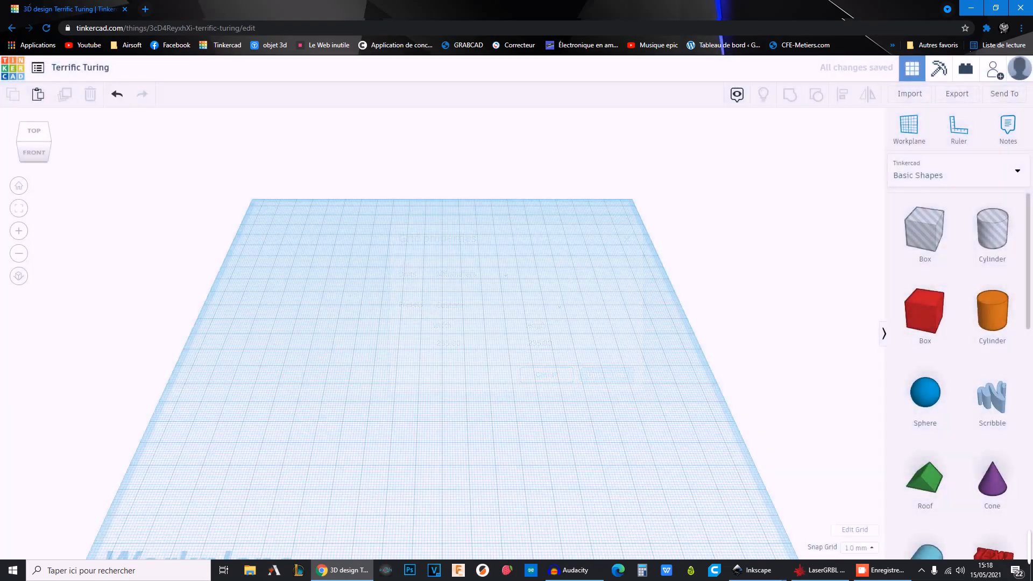
# Place a solid red box near the centre of the workplane and leave it deselected.
pyautogui.scroll(-3, 442, 345)
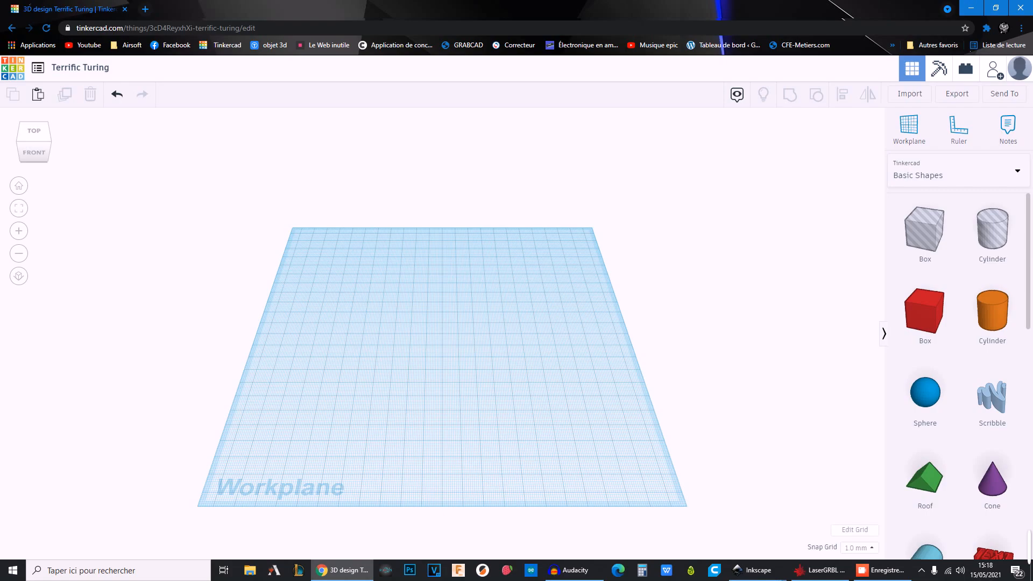
pyautogui.moveTo(441, 345); pyautogui.dragTo(436, 322, button='middle')
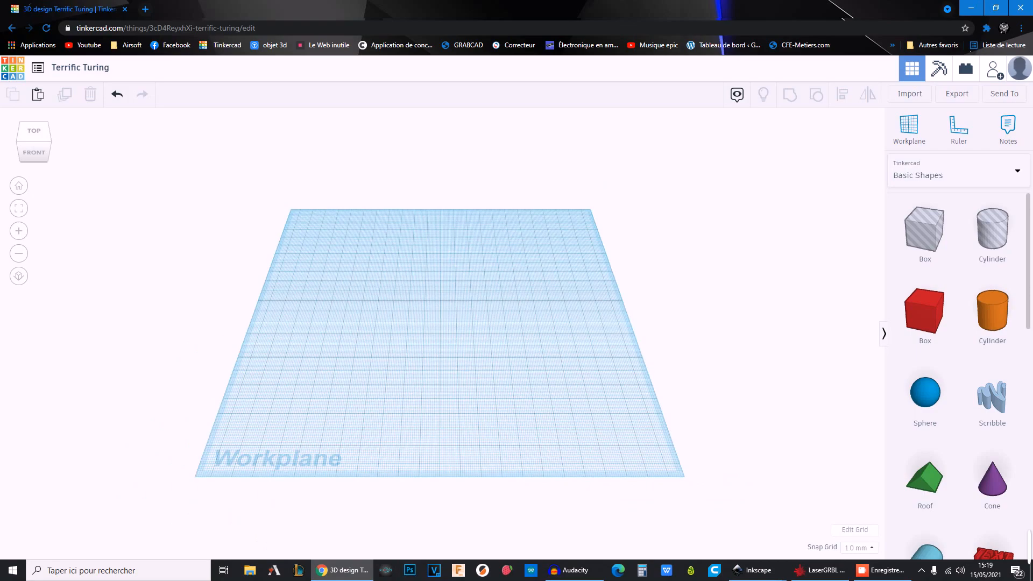
pyautogui.moveTo(438, 323)
pyautogui.mouseDown(button='right')
pyautogui.moveTo(400, 352)
pyautogui.moveTo(376, 347)
pyautogui.moveTo(339, 312)
pyautogui.moveTo(283, 302)
pyautogui.moveTo(258, 334)
pyautogui.moveTo(344, 365)
pyautogui.moveTo(401, 312)
pyautogui.moveTo(686, 347)
pyautogui.moveTo(544, 353)
pyautogui.moveTo(416, 337)
pyautogui.moveTo(444, 330)
pyautogui.mouseUp(button='right')
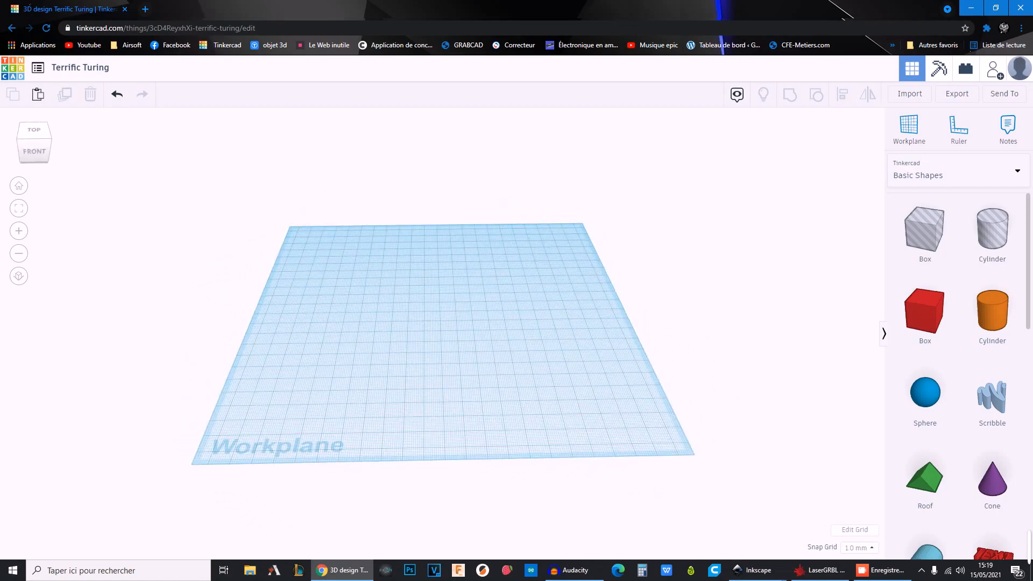
pyautogui.moveTo(599, 268); pyautogui.dragTo(226, 502)
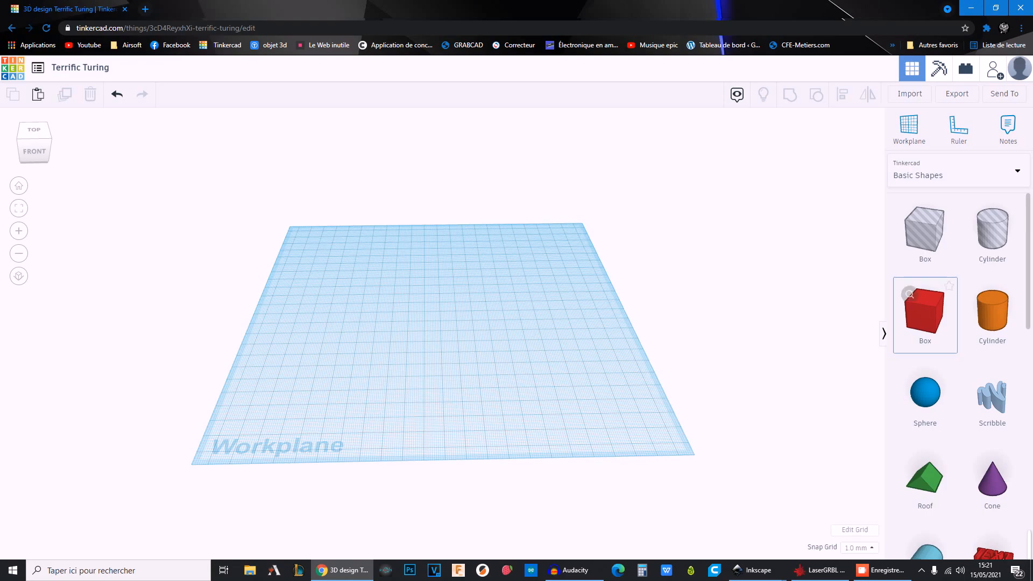
pyautogui.moveTo(924, 311); pyautogui.dragTo(432, 312)
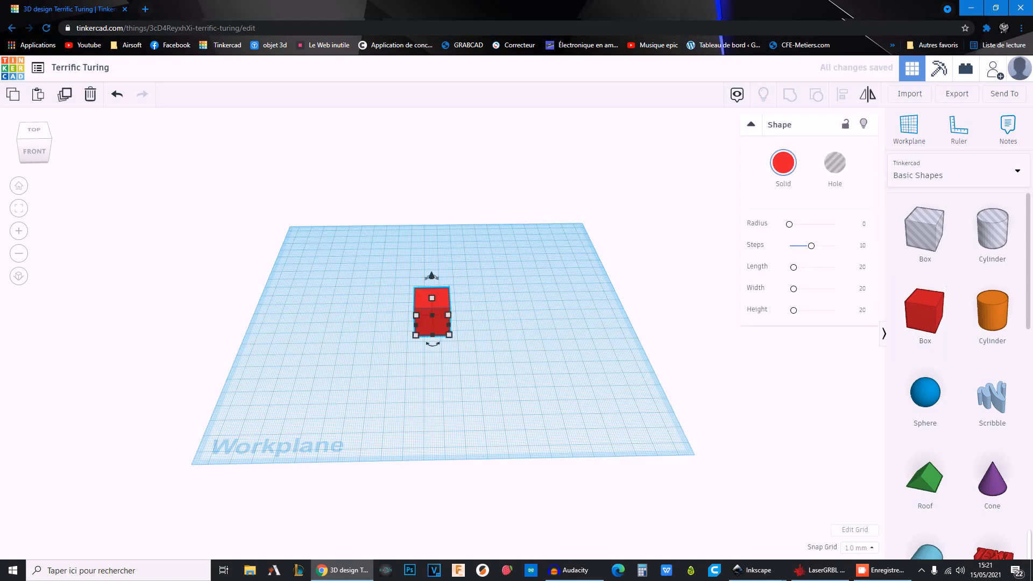
pyautogui.press('Escape')
# Examine the red box from different angles by orbiting, panning and zooming around it.
pyautogui.moveTo(457, 365); pyautogui.dragTo(500, 362, button='right')
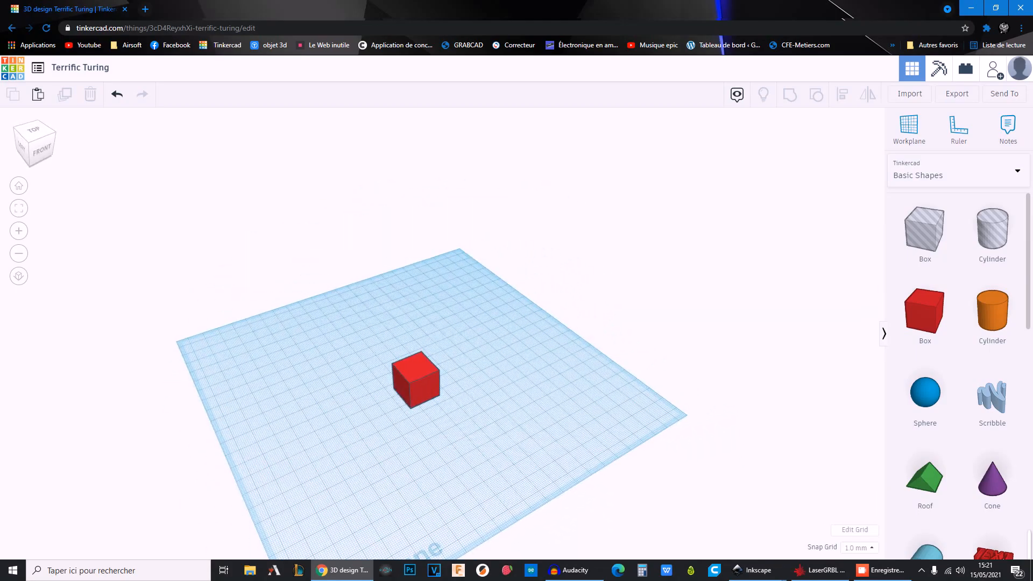
pyautogui.moveTo(501, 361); pyautogui.dragTo(506, 378, button='middle')
pyautogui.moveTo(506, 378); pyautogui.dragTo(435, 391, button='right')
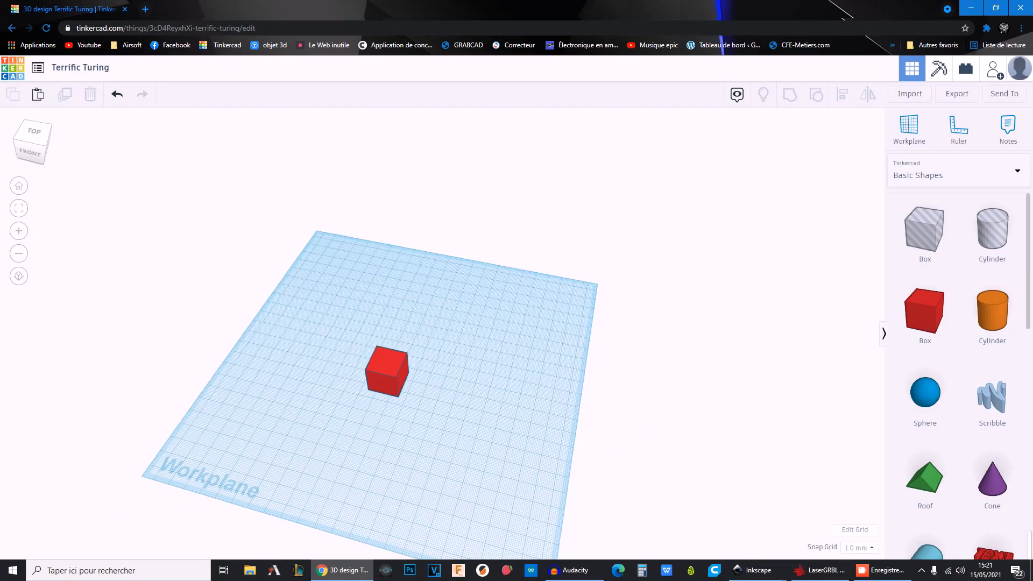
pyautogui.moveTo(435, 392); pyautogui.dragTo(440, 424, button='middle')
pyautogui.moveTo(440, 424); pyautogui.dragTo(438, 401, button='right')
pyautogui.moveTo(438, 401); pyautogui.dragTo(507, 390, button='middle')
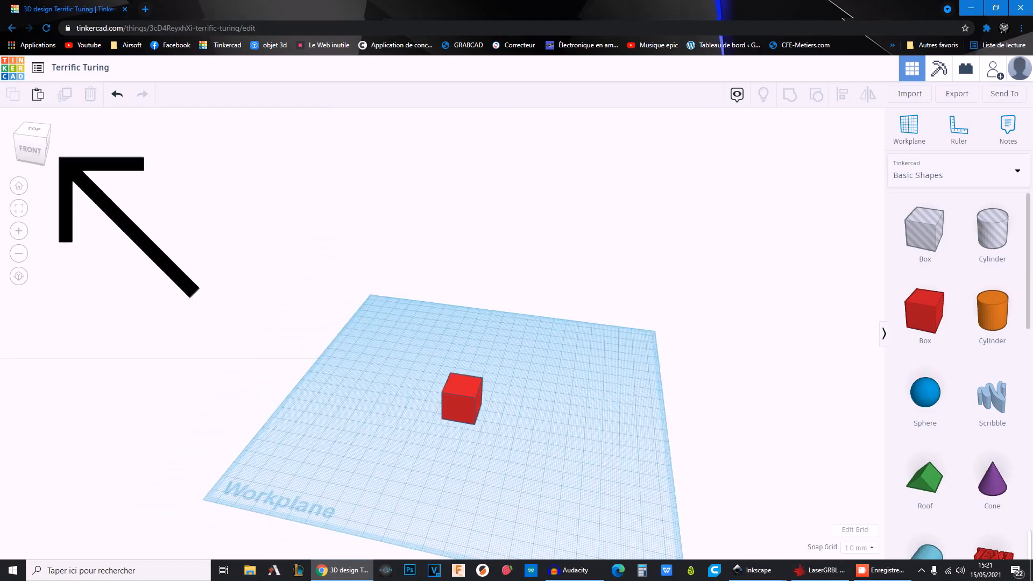
pyautogui.scroll(2, 509, 382)
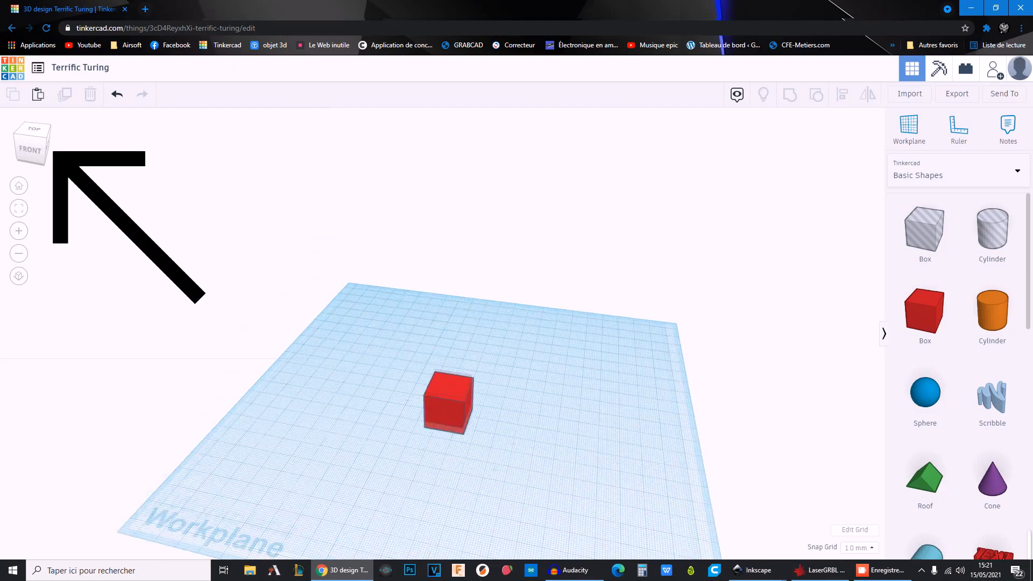
pyautogui.scroll(1, 449, 409)
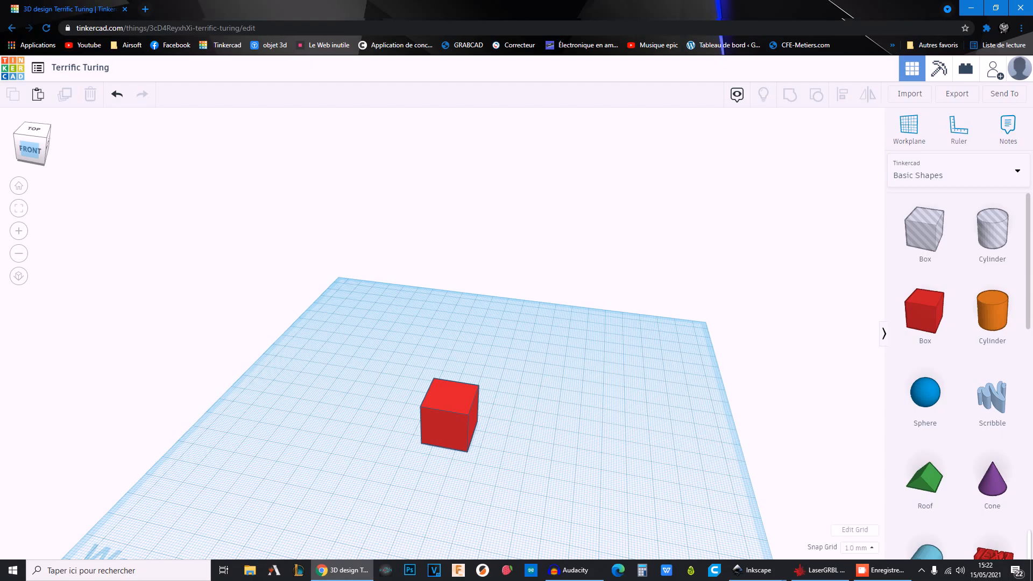
# View the box straight from the front and from its right and back sides using the view cube.
pyautogui.click(30, 150)
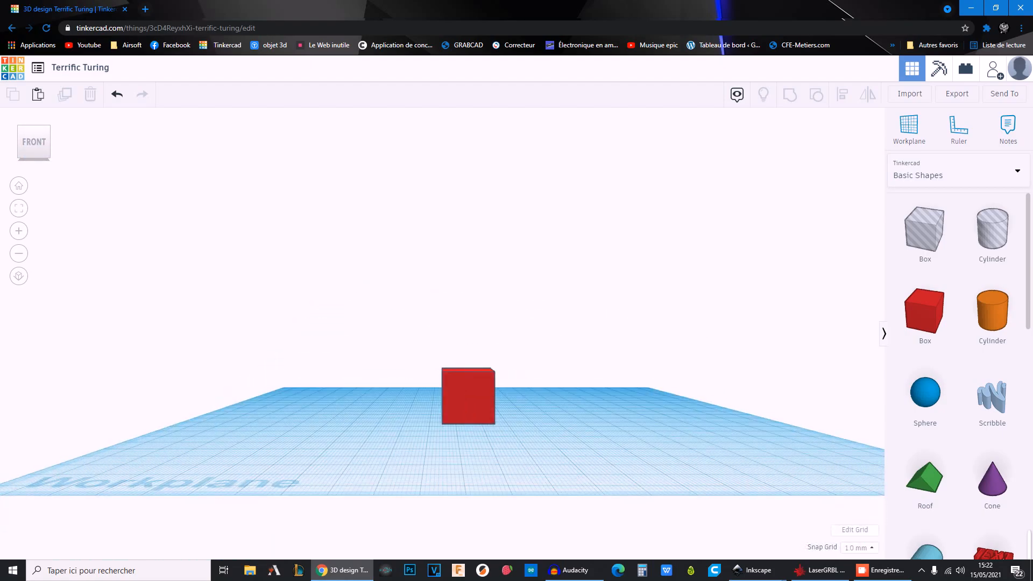
pyautogui.click(47, 142)
pyautogui.click(48, 142)
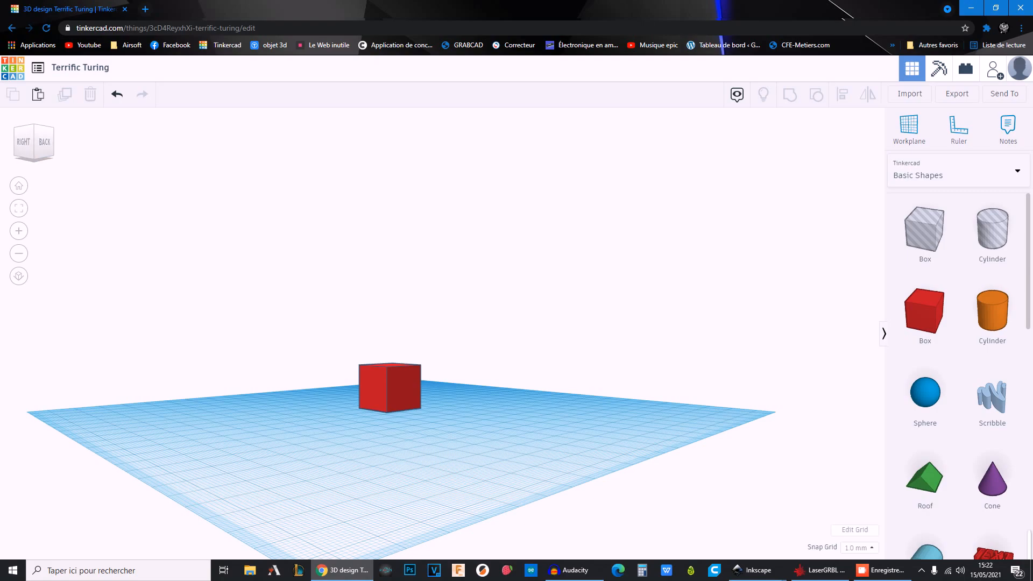
pyautogui.moveTo(441, 334); pyautogui.dragTo(495, 353, button='right')
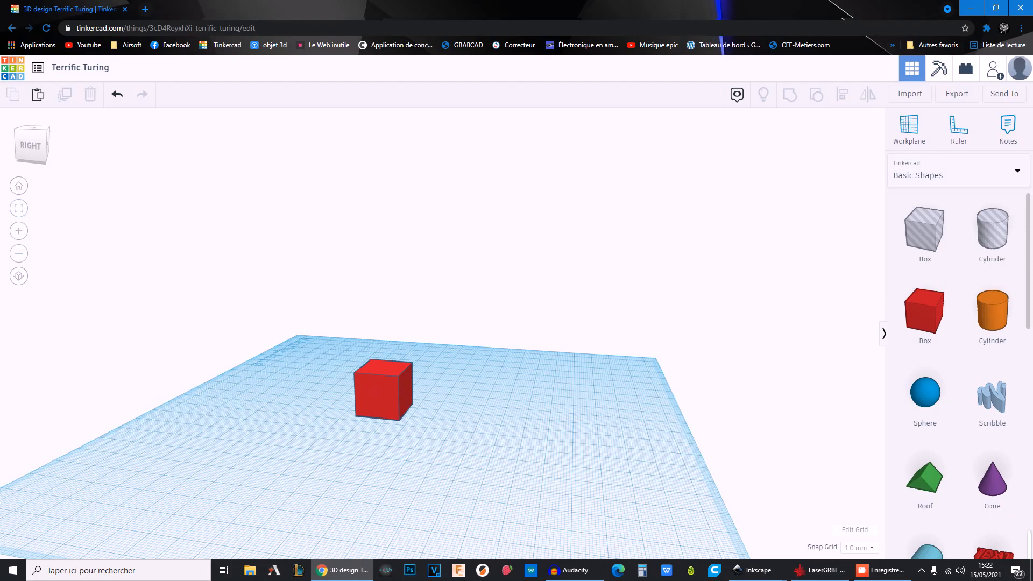
# Restore the home view, fit the whole model in view, and move back from the box.
pyautogui.click(19, 186)
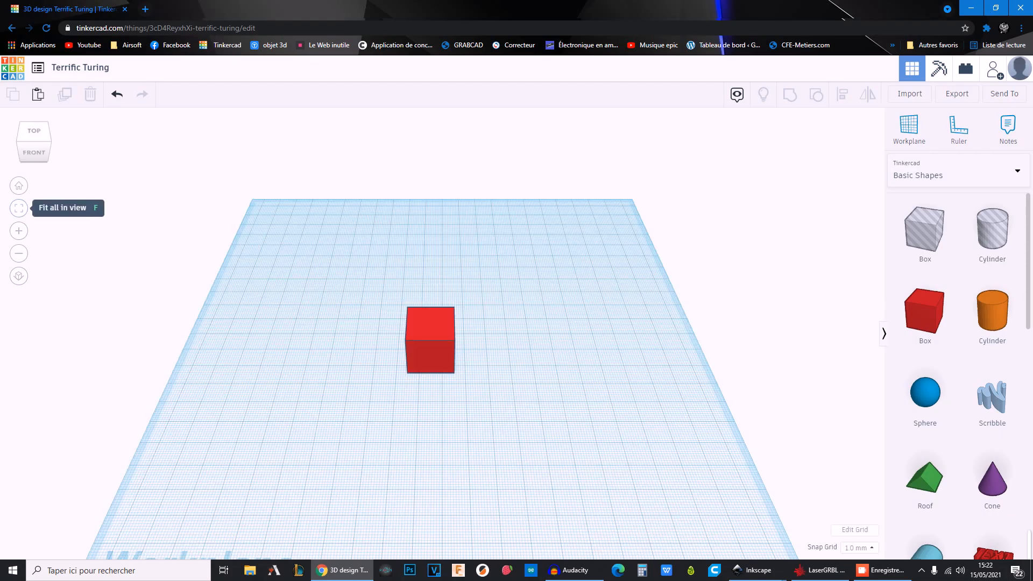
pyautogui.click(19, 208)
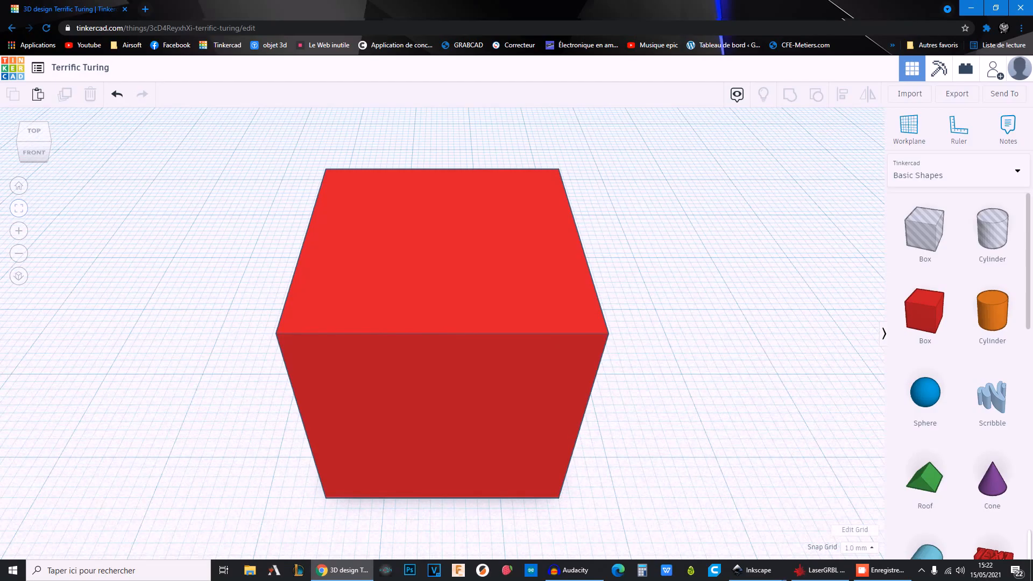
pyautogui.scroll(-3, 442, 333)
pyautogui.moveTo(443, 334)
pyautogui.mouseDown(button='right')
pyautogui.moveTo(356, 333)
pyautogui.moveTo(431, 334)
pyautogui.mouseUp(button='right')
pyautogui.scroll(-5, 430, 333)
# Zoom in closely on the box in several increments, and zoom back out to the surrounding workplane.
pyautogui.click(19, 231)
pyautogui.click(19, 231)
pyautogui.click(19, 231)
pyautogui.click(19, 231)
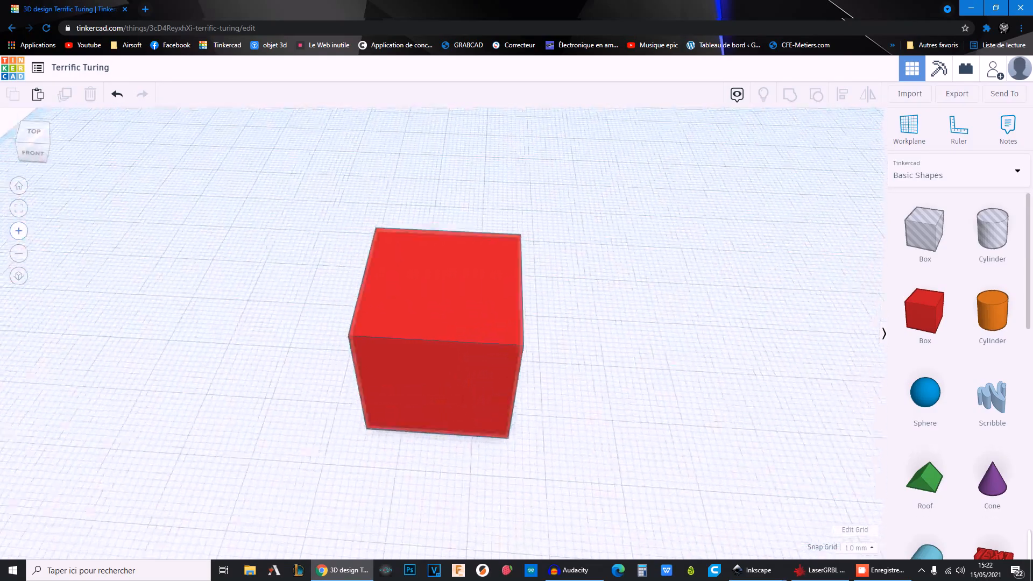
pyautogui.click(19, 253)
pyautogui.click(19, 254)
pyautogui.click(19, 253)
pyautogui.click(18, 253)
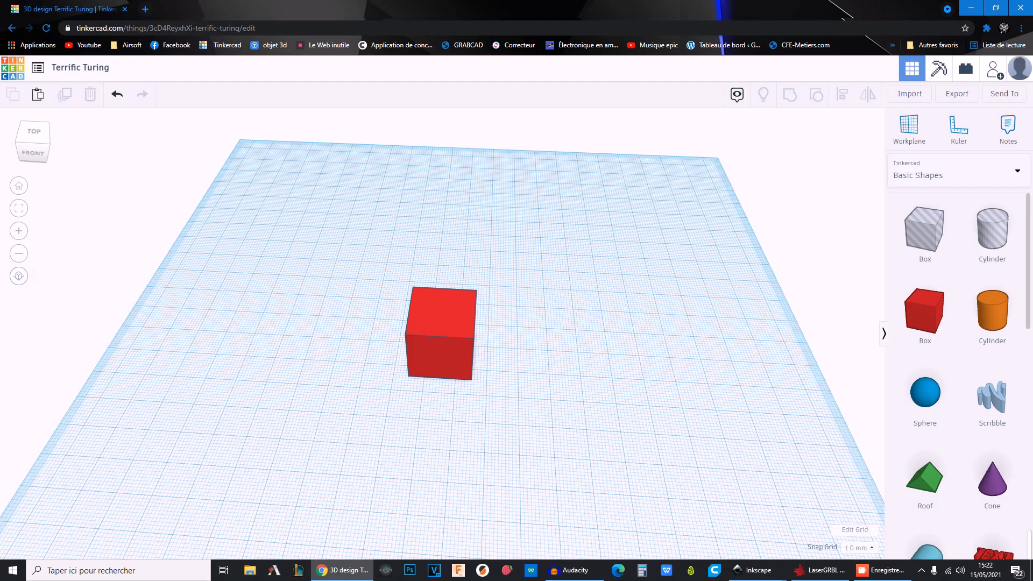
# Inspect the box in orthographic projection, including the flat front view, and return to perspective projection.
pyautogui.moveTo(441, 259); pyautogui.dragTo(507, 207, button='right')
pyautogui.scroll(-2, 507, 252)
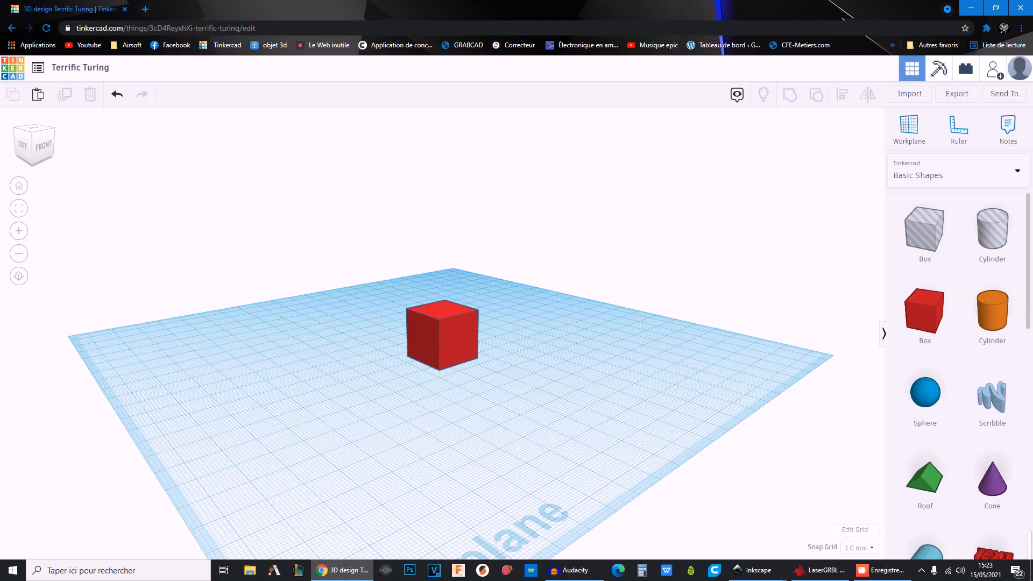
pyautogui.click(18, 276)
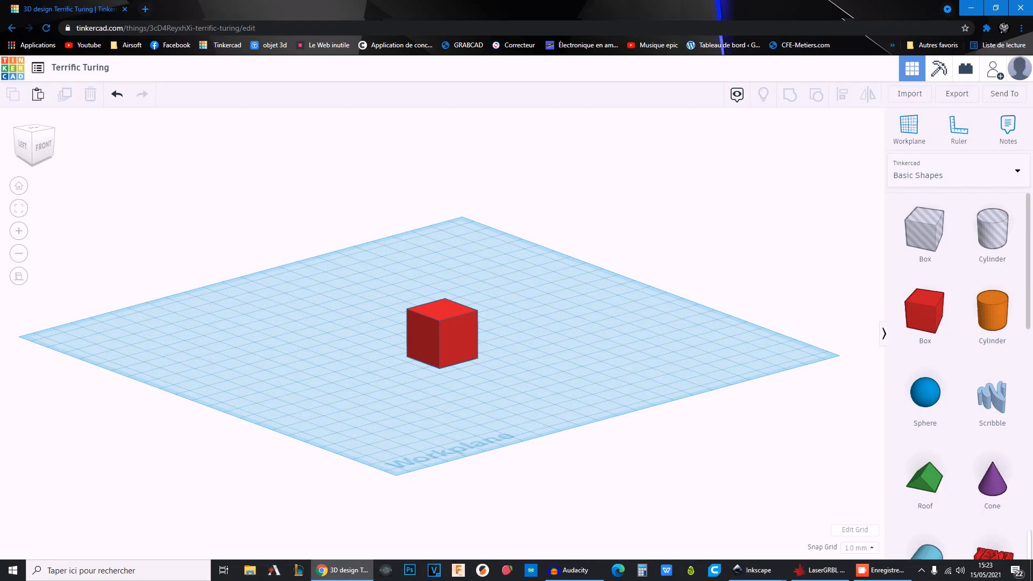
pyautogui.moveTo(443, 333); pyautogui.dragTo(413, 358, button='right')
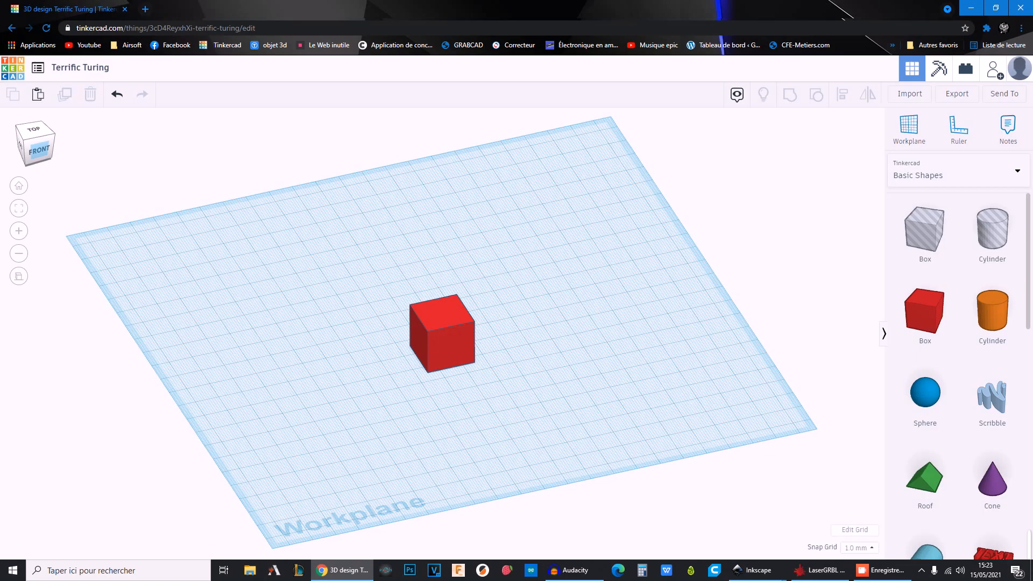
pyautogui.click(38, 149)
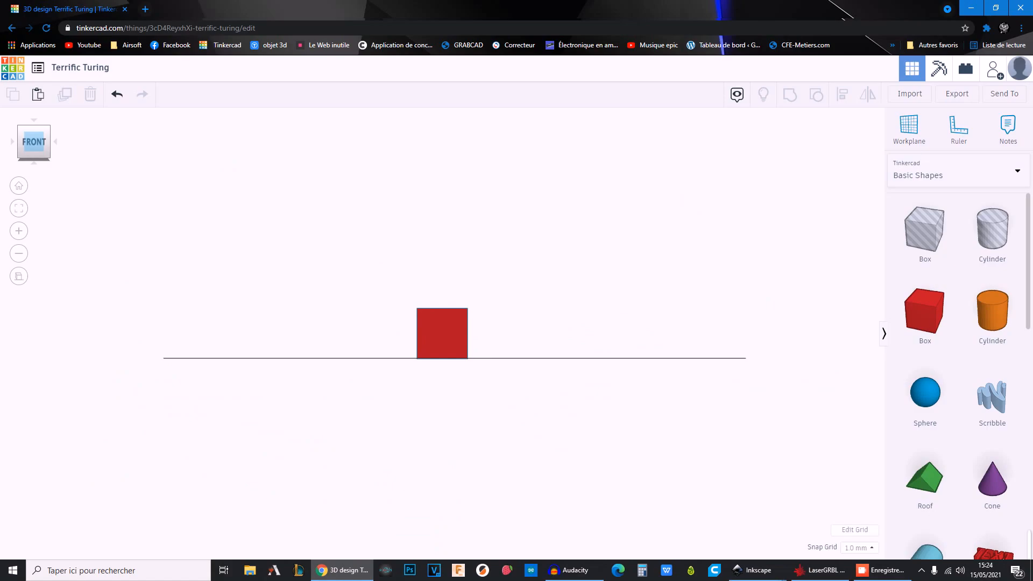
pyautogui.moveTo(431, 269); pyautogui.dragTo(486, 331, button='right')
pyautogui.click(19, 276)
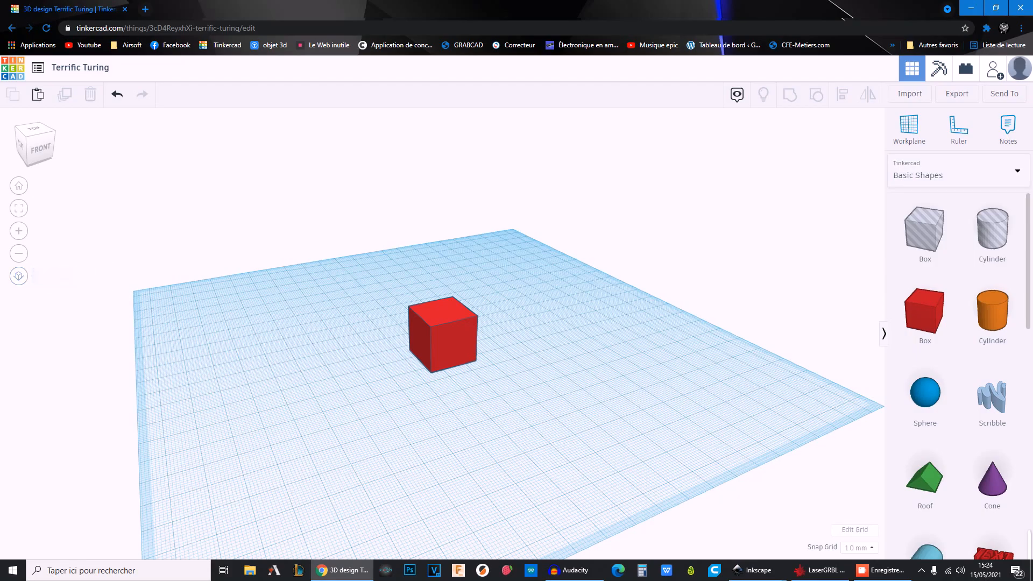
pyautogui.moveTo(484, 322); pyautogui.dragTo(439, 324, button='right')
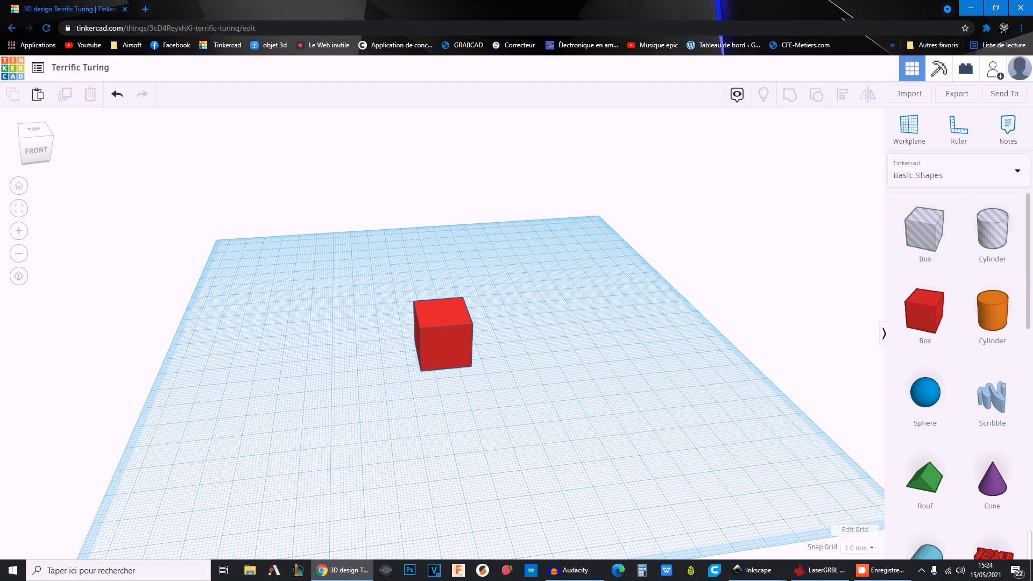
# Enlarge the red box's footprint by stretching its front-right corner outward, and place a ruler on the workplane beside it.
pyautogui.click(466, 297)
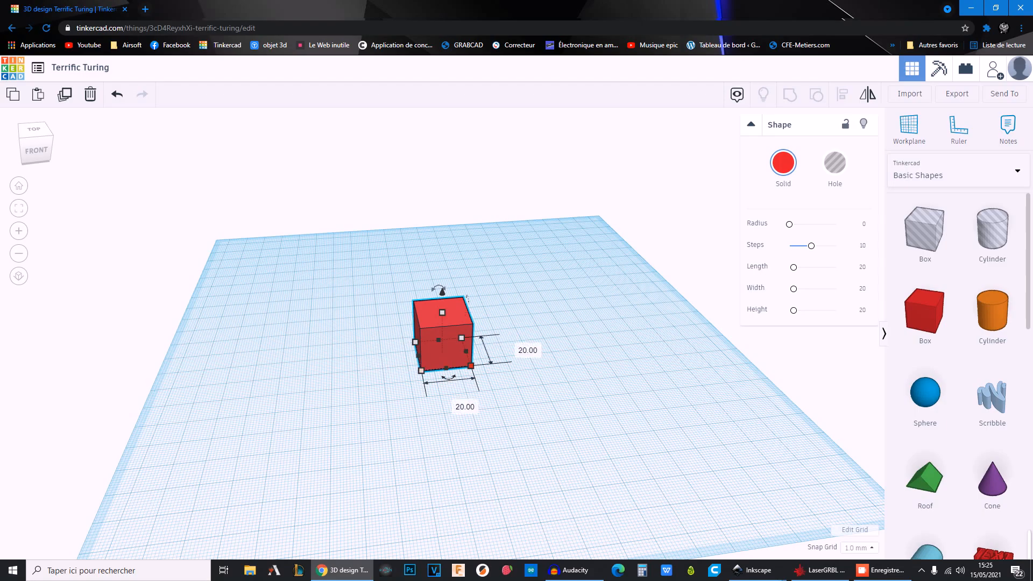
pyautogui.moveTo(471, 366); pyautogui.dragTo(584, 405)
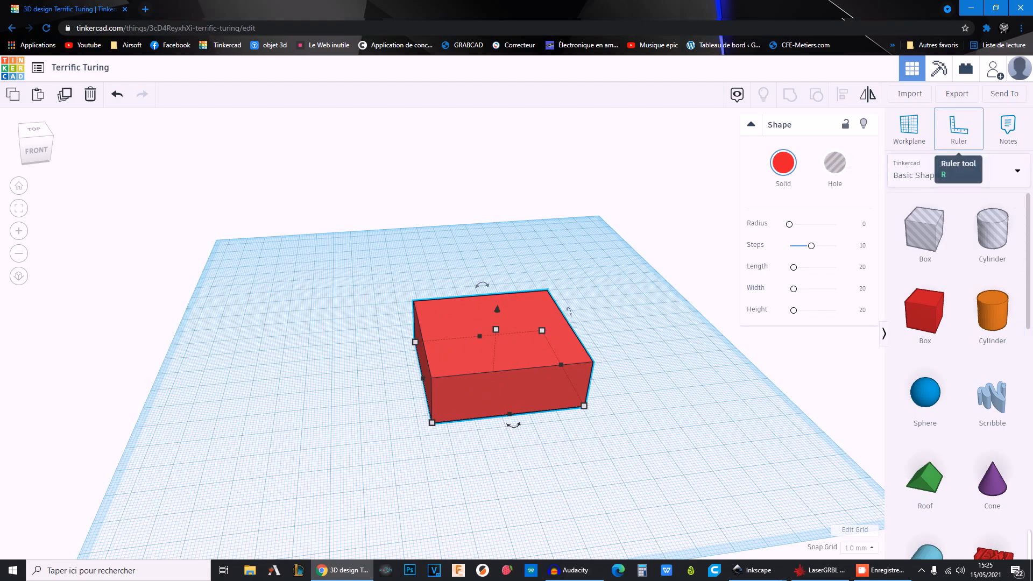
pyautogui.click(959, 129)
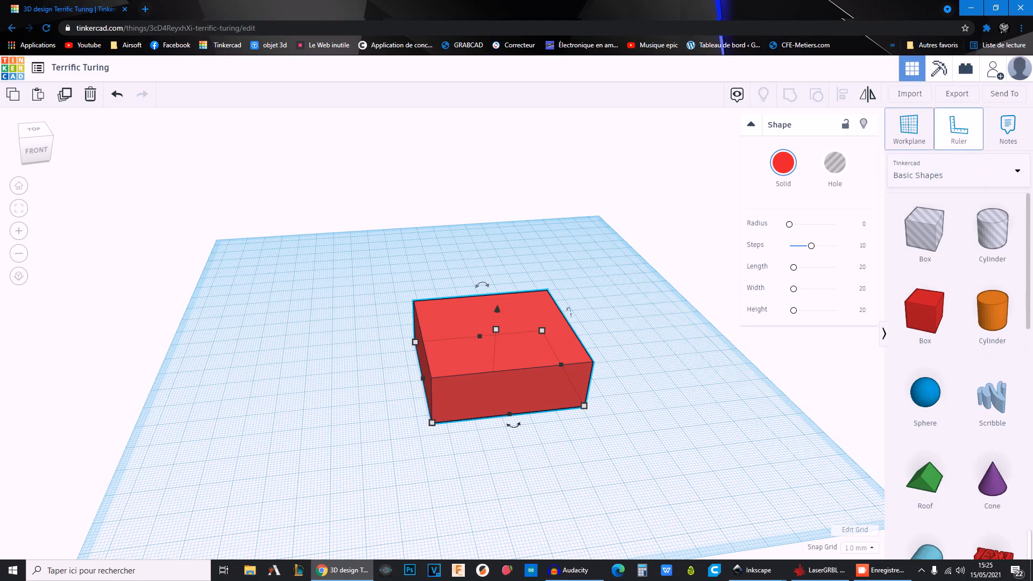
pyautogui.click(623, 337)
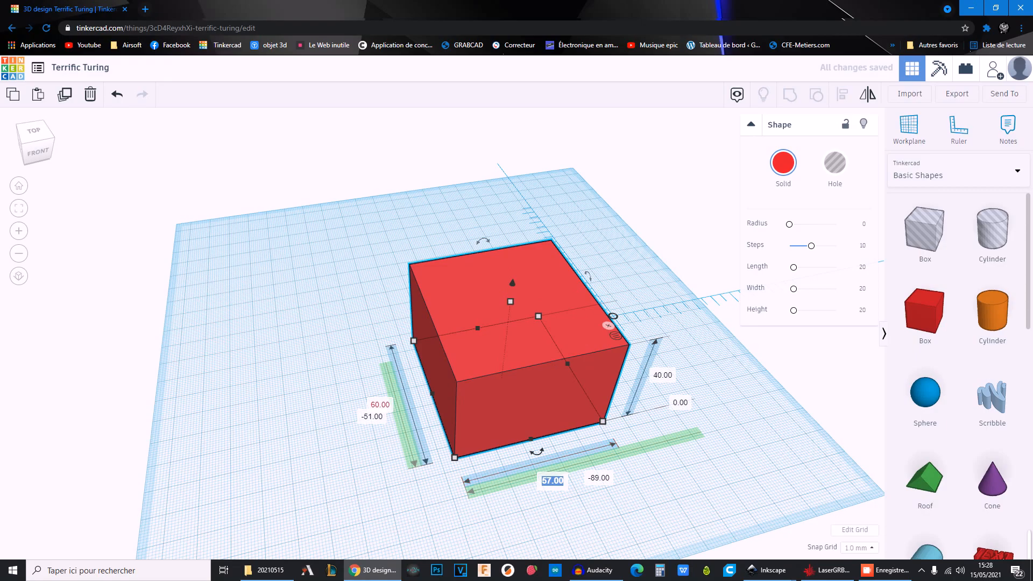
# Set the red box's dimensions with the ruler to 70 mm long, 50 mm wide and 30 mm high.
pyautogui.press('Tab')
pyautogui.write('70')
pyautogui.press('Return')
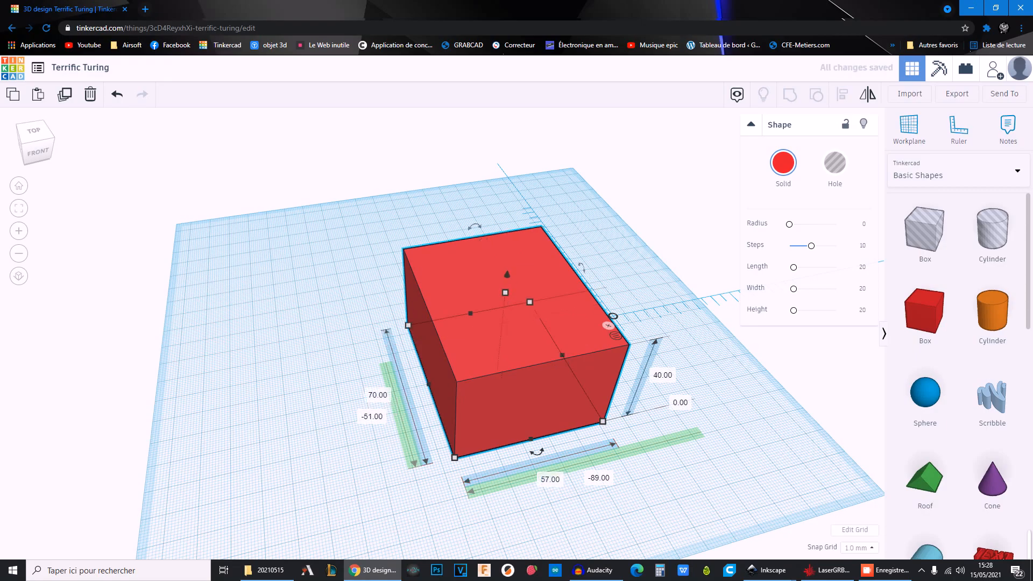
pyautogui.click(550, 480)
pyautogui.write('50')
pyautogui.press('Return')
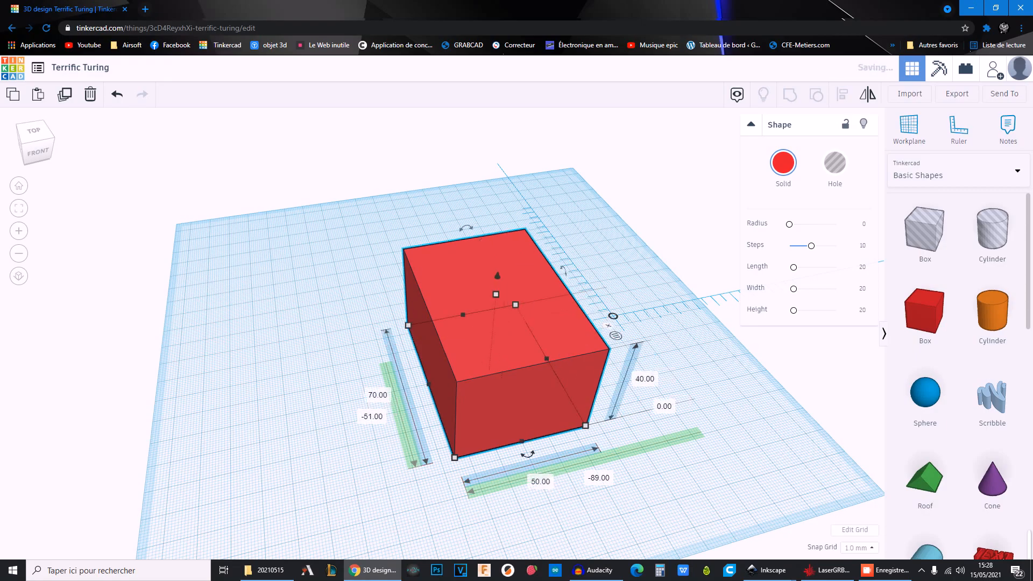
pyautogui.click(644, 379)
pyautogui.write('30')
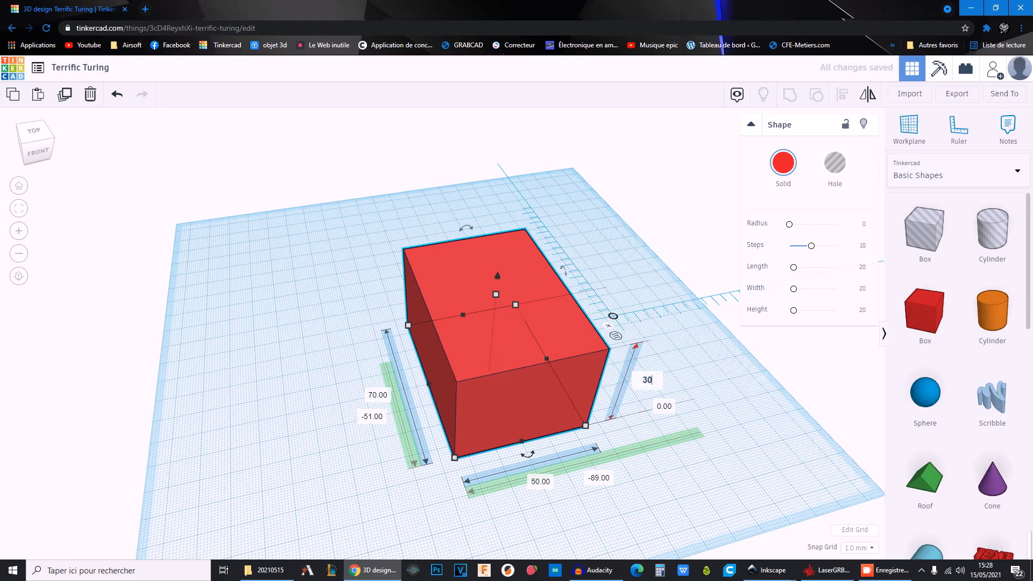
pyautogui.press('Return')
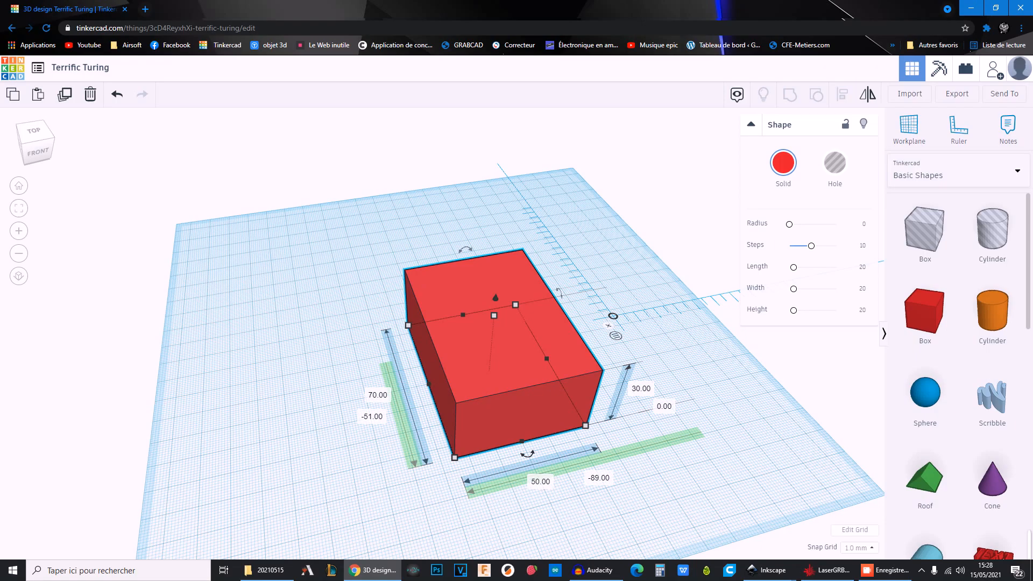
pyautogui.press('Escape')
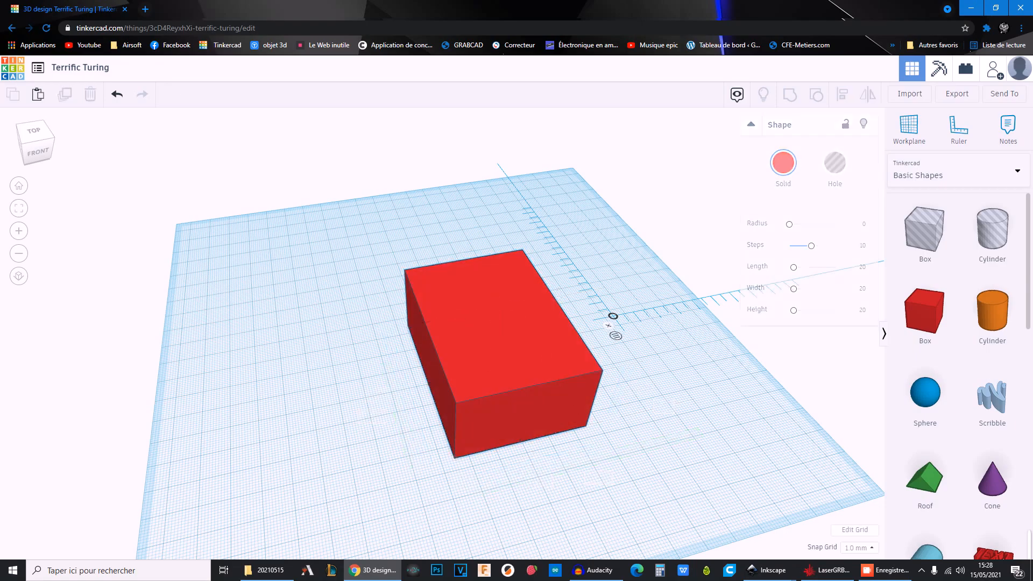
# Try increasing the red box's Length parameter to 58.69, and undo the change.
pyautogui.click(503, 330)
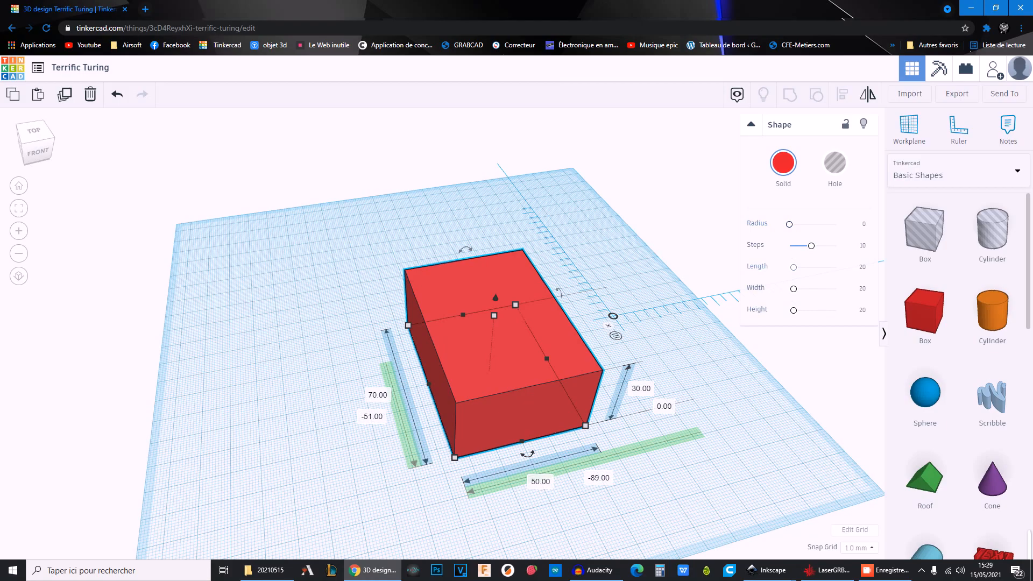
pyautogui.moveTo(793, 267); pyautogui.dragTo(802, 268)
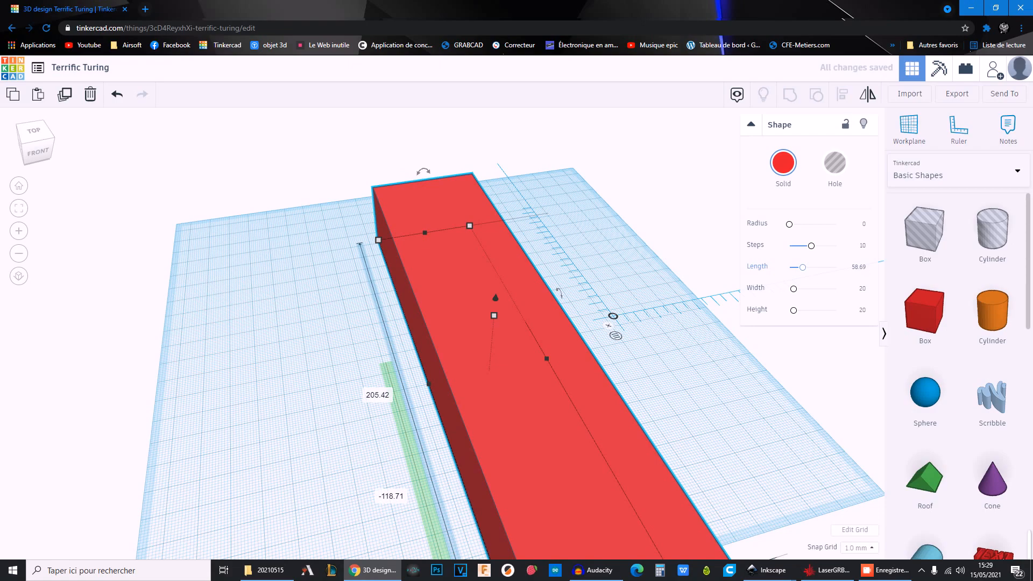
pyautogui.hotkey('ctrl', 'z')
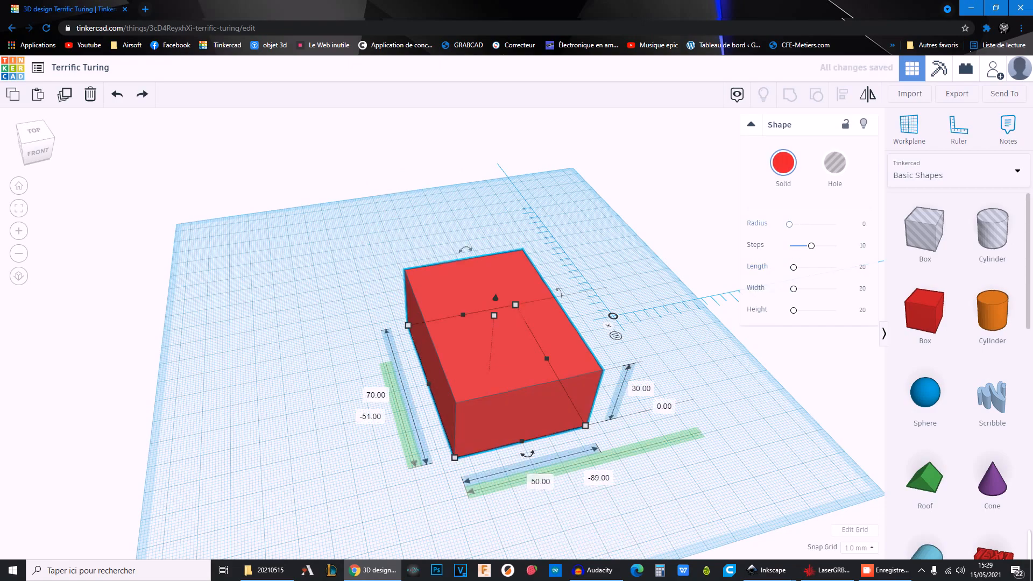
# Give the red box an edge radius of 1.72 and reduce its steps to 1 to chamfer the edges.
pyautogui.moveTo(789, 224); pyautogui.dragTo(793, 223)
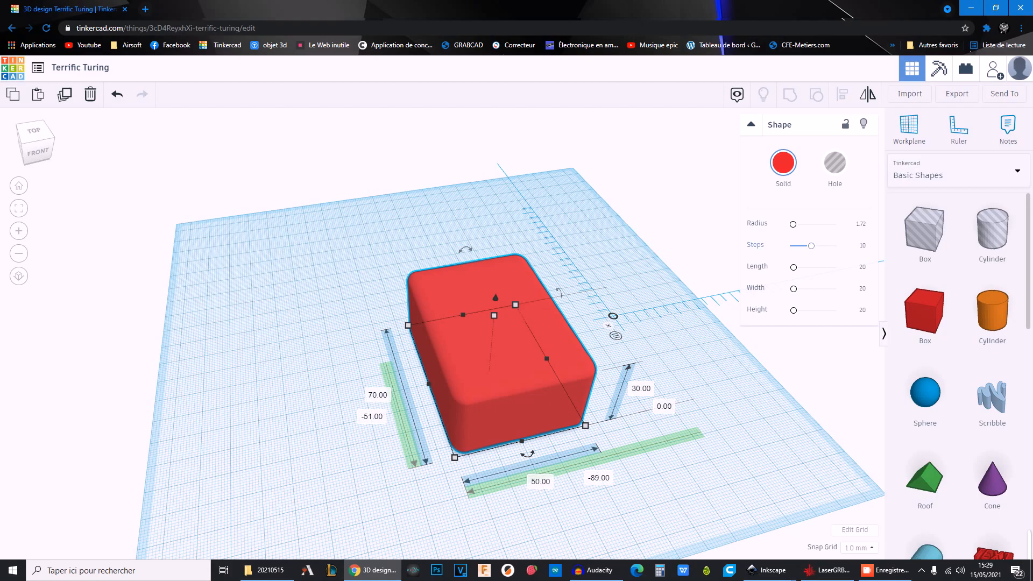
pyautogui.moveTo(811, 246); pyautogui.dragTo(789, 245)
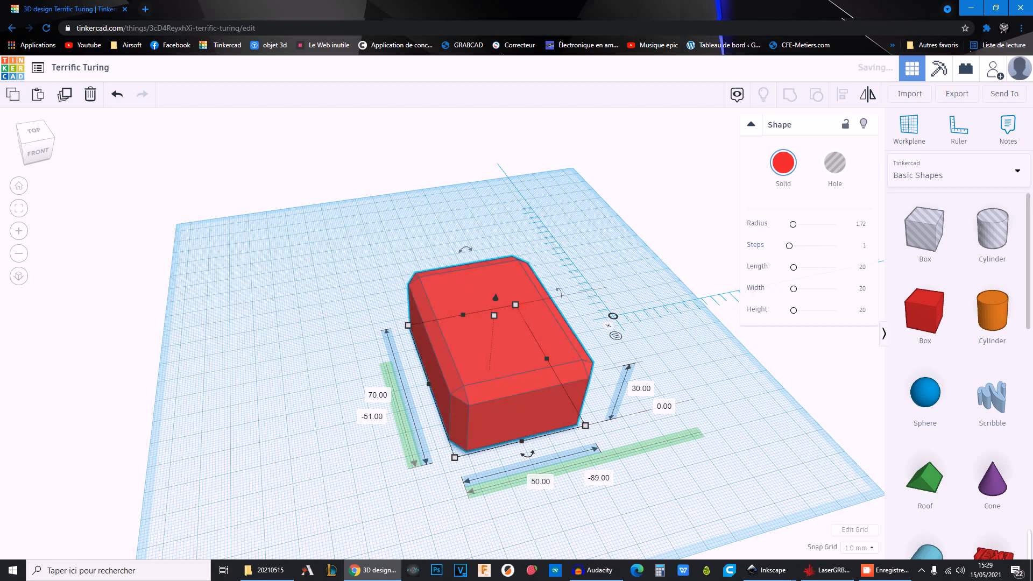
pyautogui.moveTo(662, 344); pyautogui.dragTo(614, 324, button='right')
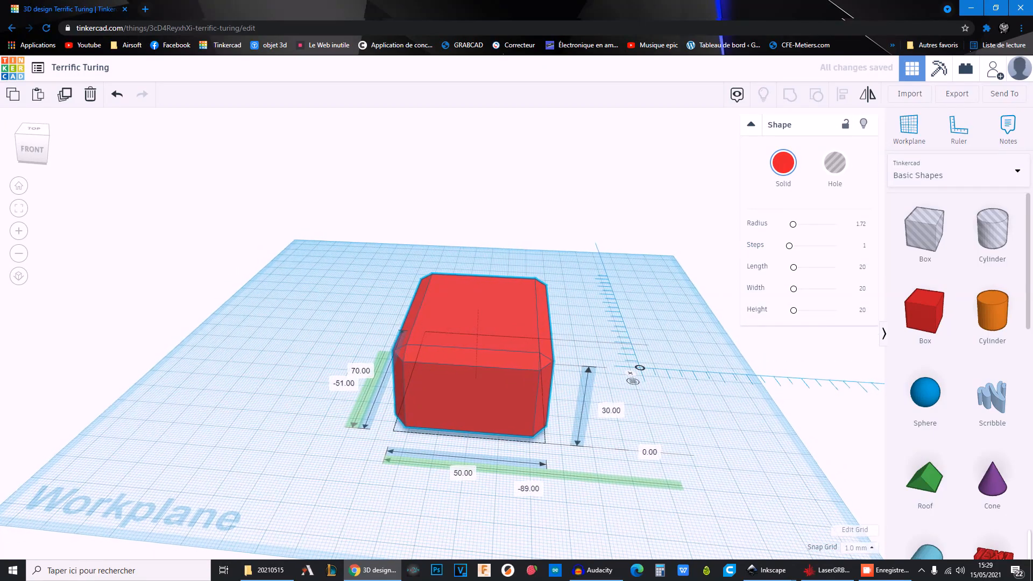
pyautogui.moveTo(633, 380); pyautogui.dragTo(631, 358, button='right')
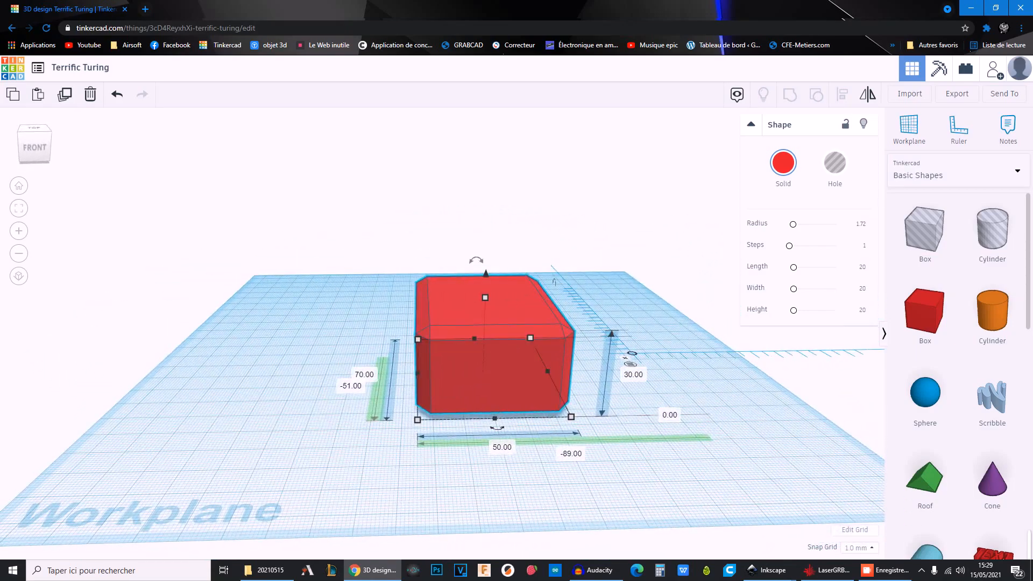
# Place an orange cylinder beside the red box, view it from the top, and set its sides to 64.
pyautogui.moveTo(748, 371); pyautogui.dragTo(634, 384)
pyautogui.moveTo(634, 385); pyautogui.dragTo(616, 422, button='right')
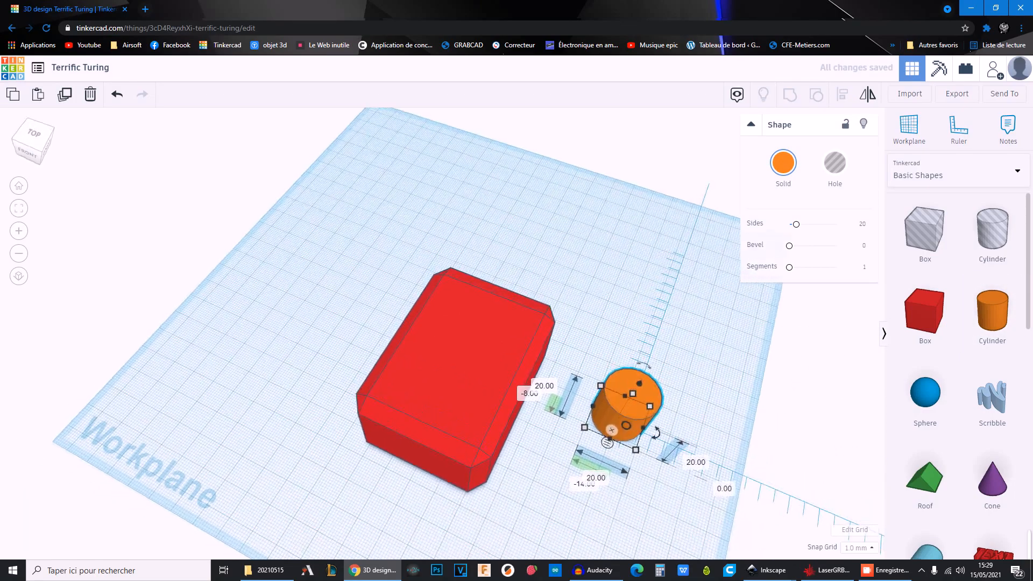
pyautogui.click(34, 133)
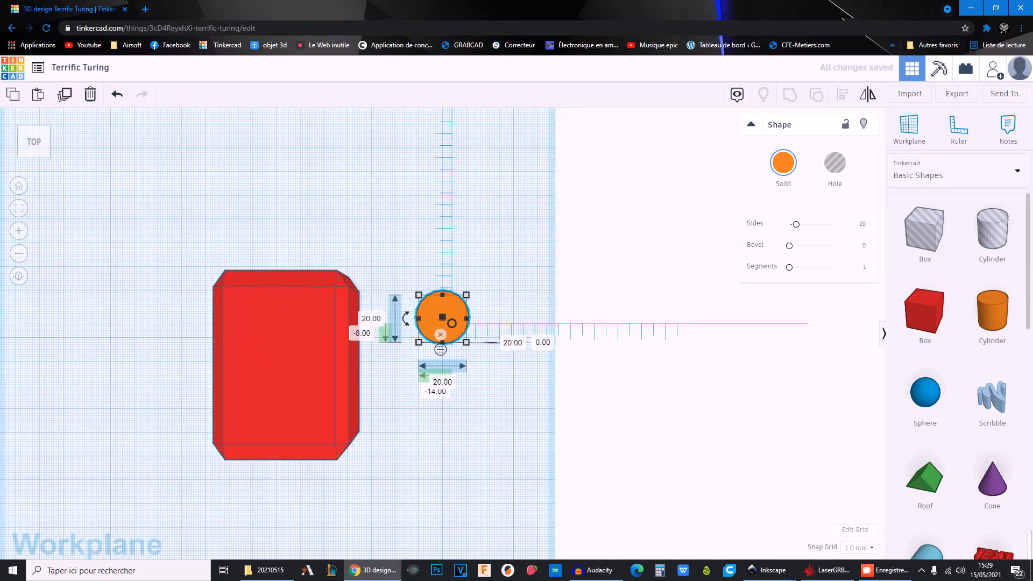
pyautogui.scroll(6, 442, 332)
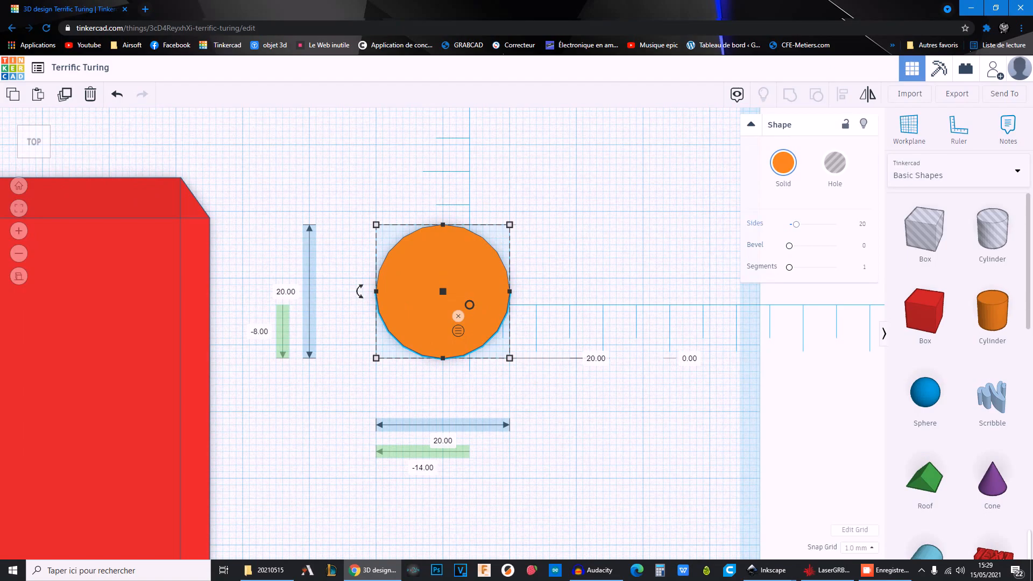
pyautogui.moveTo(795, 224); pyautogui.dragTo(837, 224)
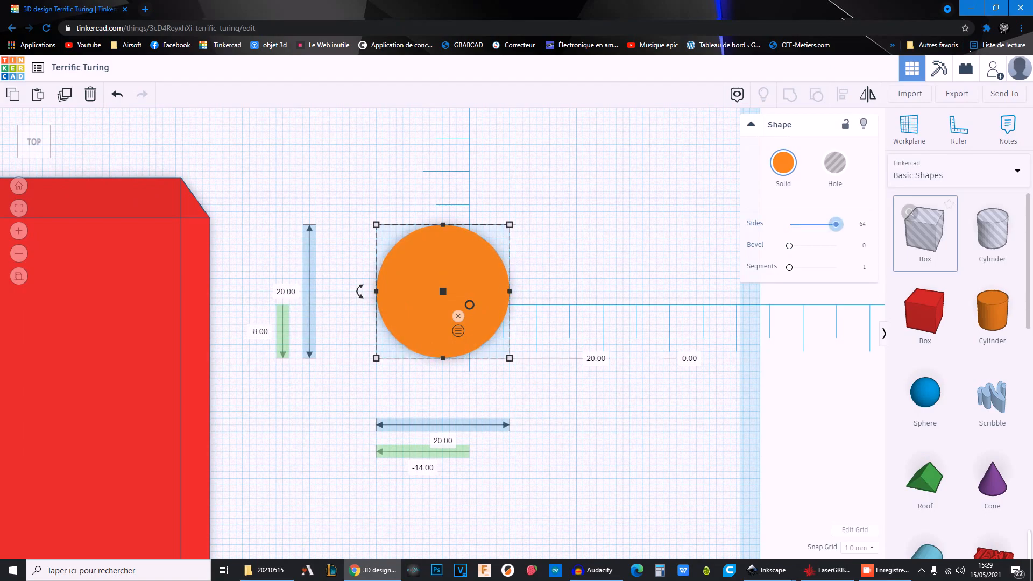
pyautogui.click(635, 269)
pyautogui.scroll(2, 442, 331)
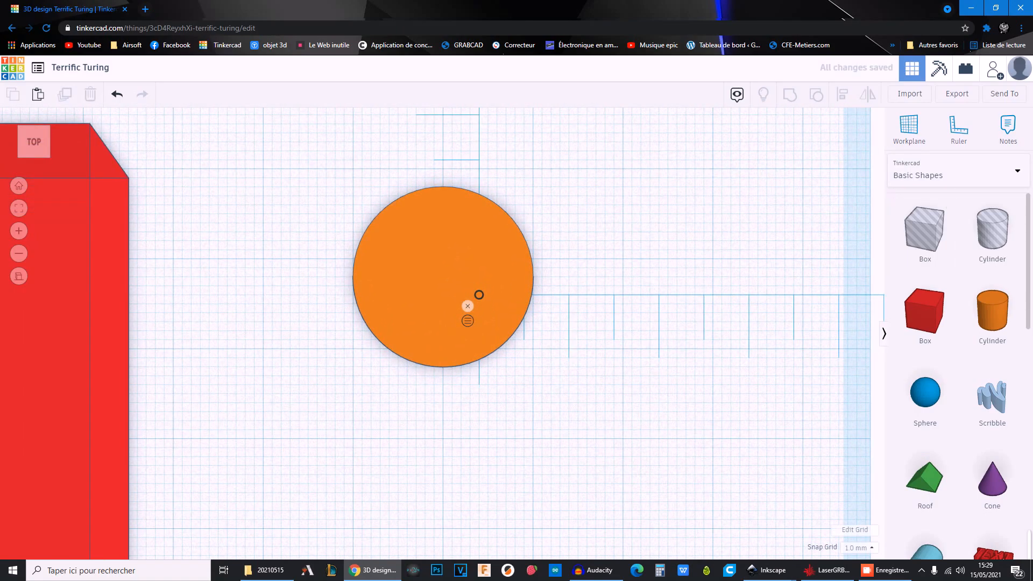
# Delete the orange cylinder beside the red box.
pyautogui.scroll(-5, 624, 342)
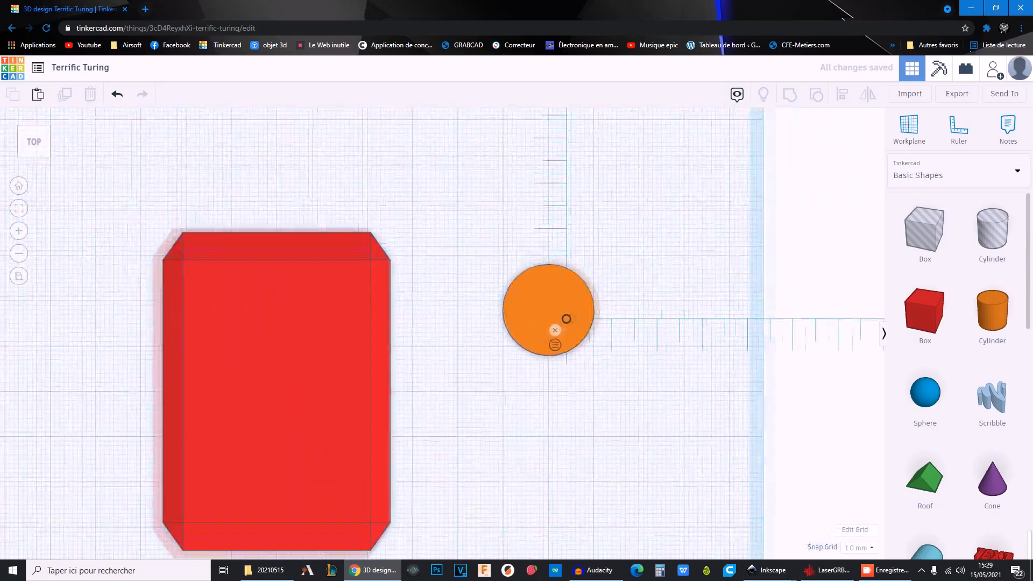
pyautogui.moveTo(624, 342); pyautogui.dragTo(681, 309, button='middle')
pyautogui.moveTo(680, 309); pyautogui.dragTo(691, 266, button='right')
pyautogui.click(590, 290)
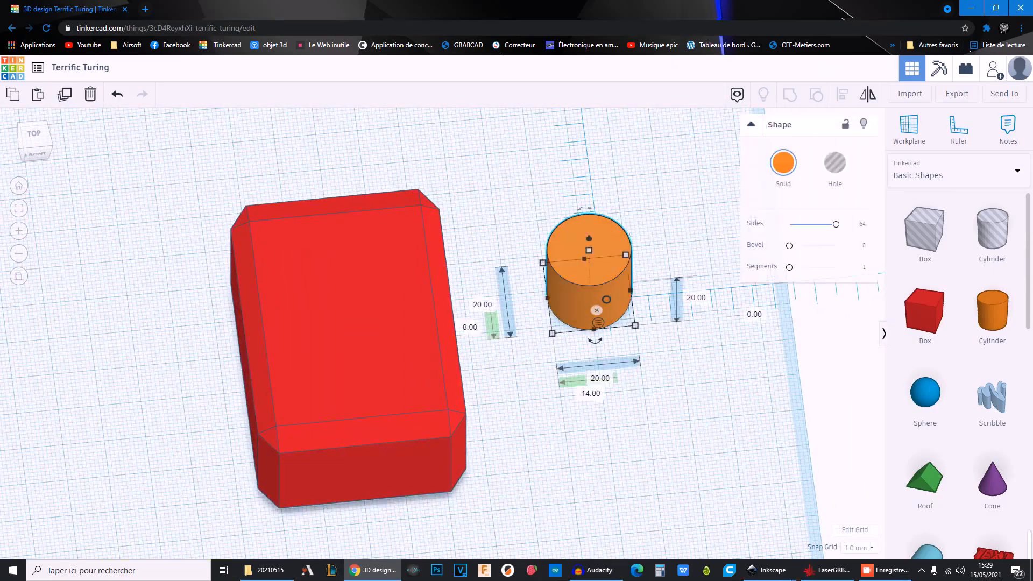
pyautogui.press('Delete')
pyautogui.scroll(-5, 442, 332)
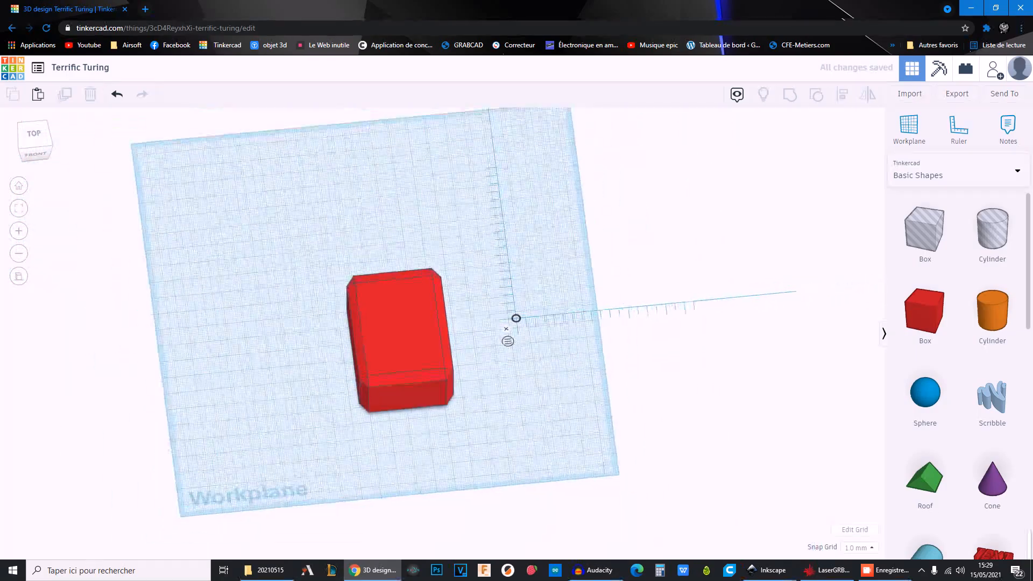
# Compare the chamfered box in perspective and orthographic projection from an angled front view.
pyautogui.moveTo(591, 290); pyautogui.dragTo(633, 269, button='right')
pyautogui.moveTo(504, 332); pyautogui.dragTo(511, 374, button='right')
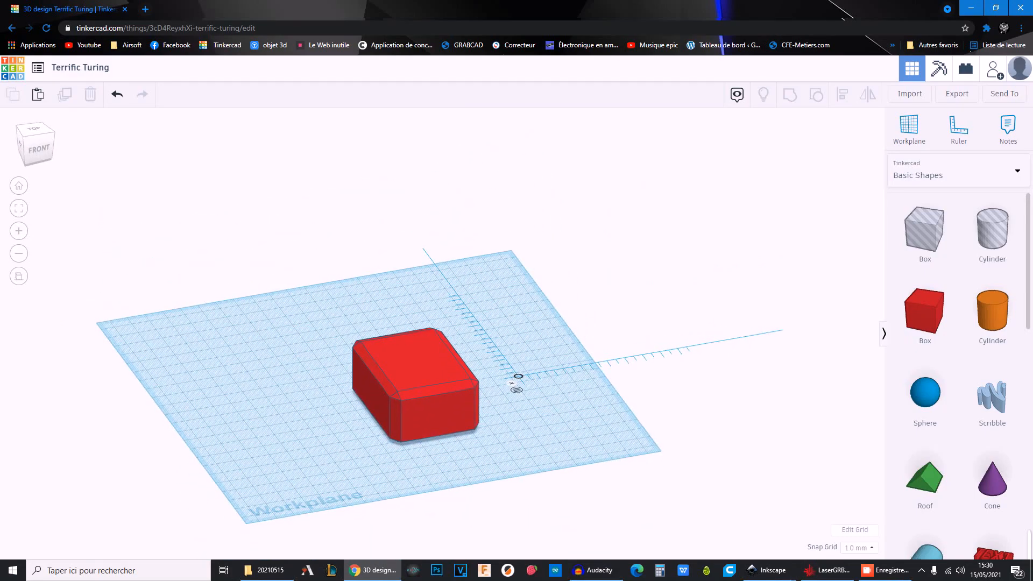
pyautogui.click(19, 276)
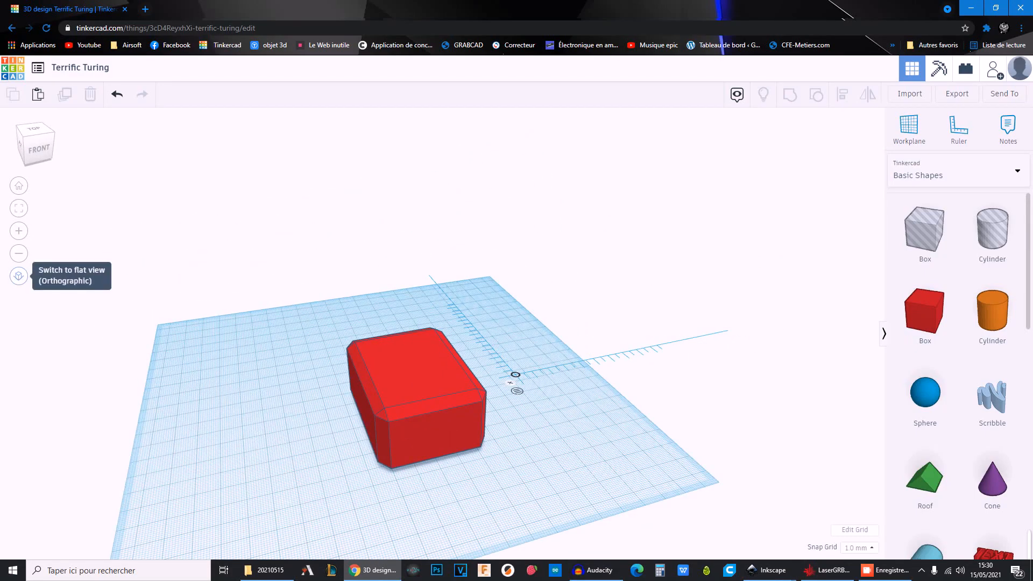
pyautogui.click(19, 276)
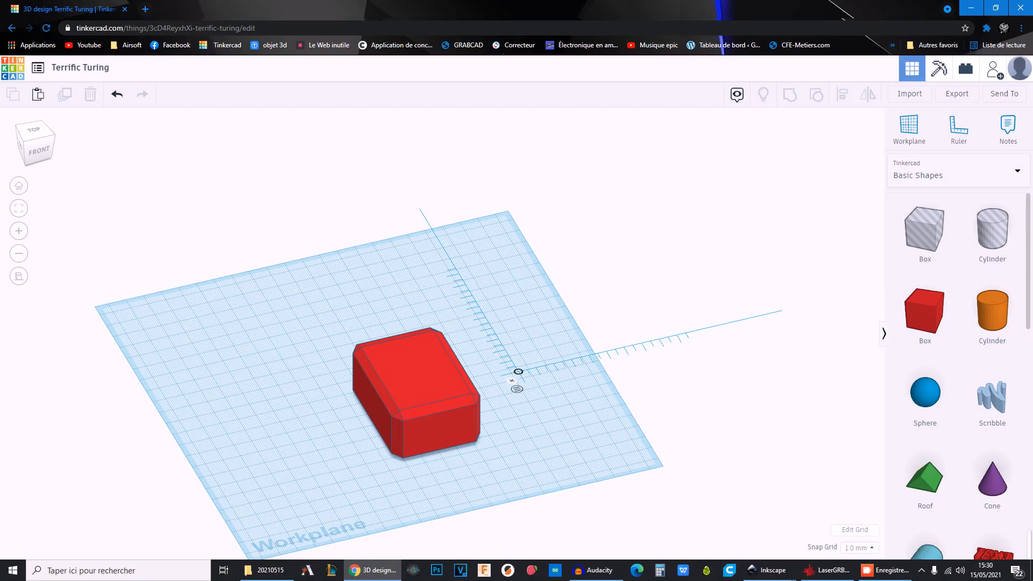
pyautogui.scroll(3, 403, 536)
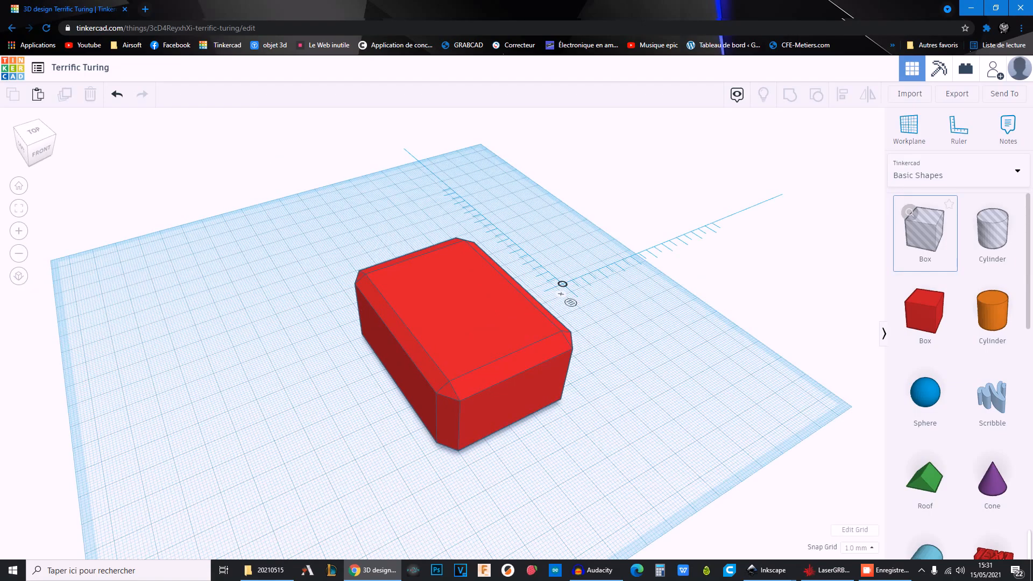
# Place a box hole on the workplane, move it into the red box, and raise it about 22 mm.
pyautogui.moveTo(909, 212); pyautogui.dragTo(669, 325)
pyautogui.moveTo(670, 344); pyautogui.dragTo(598, 347, button='right')
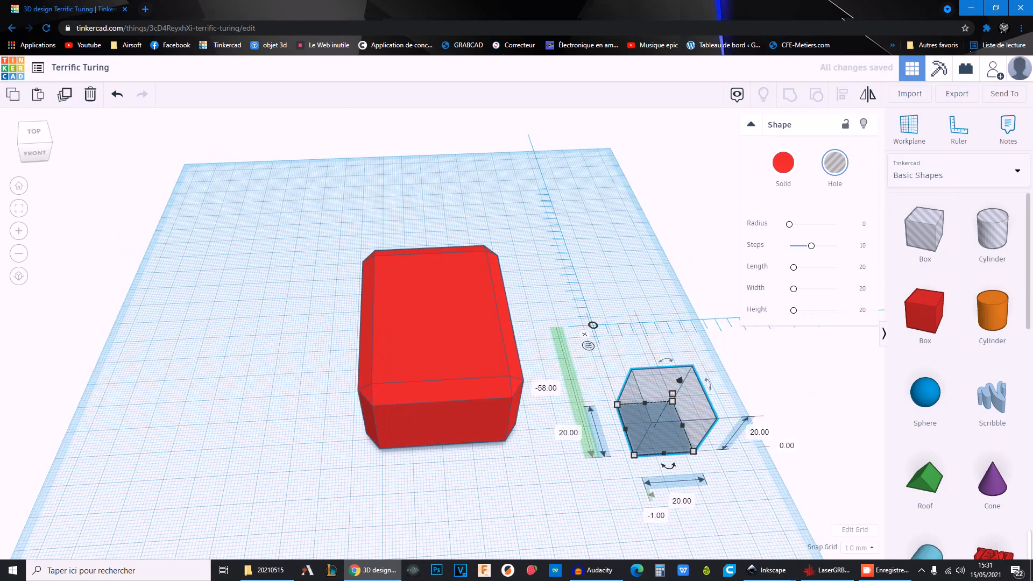
pyautogui.moveTo(656, 425); pyautogui.dragTo(452, 373)
pyautogui.moveTo(447, 307)
pyautogui.mouseDown()
pyautogui.moveTo(446, 261)
pyautogui.moveTo(431, 295)
pyautogui.mouseUp()
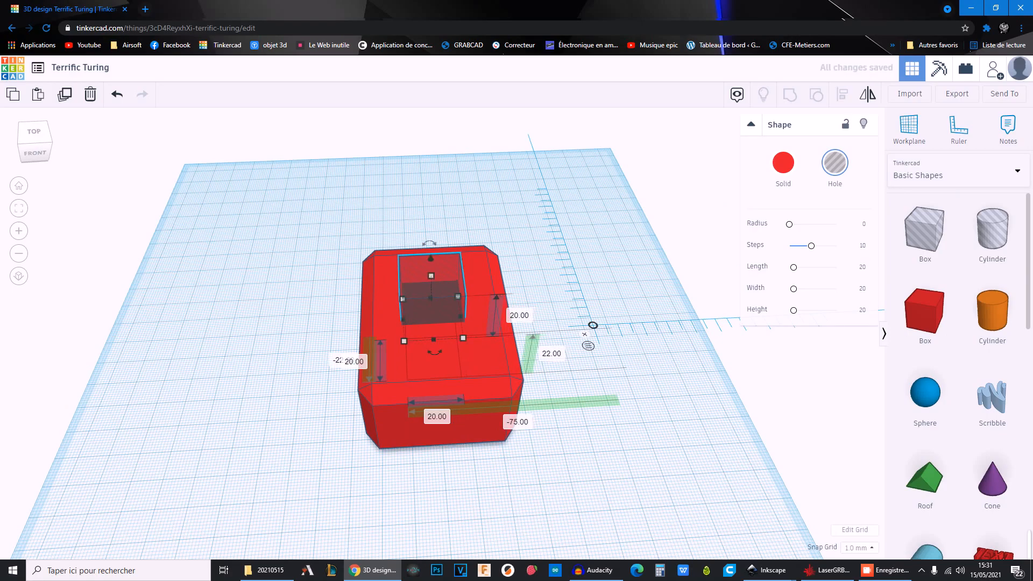
# Enlarge the box hole to about 54 x 38 x 32 mm inside the red box, starting 5 mm above the workplane.
pyautogui.moveTo(432, 302); pyautogui.dragTo(541, 323, button='right')
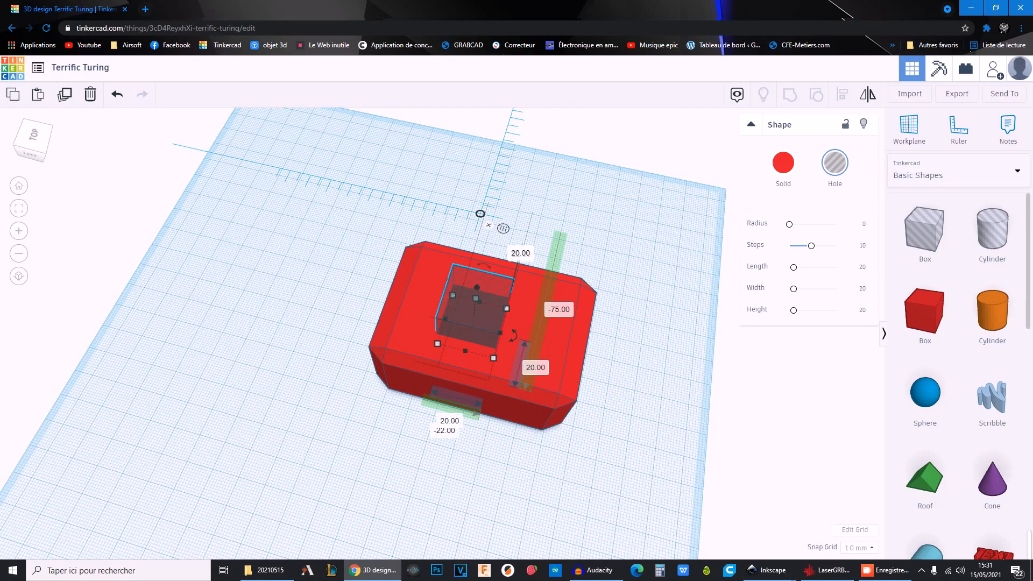
pyautogui.moveTo(500, 334); pyautogui.dragTo(556, 347)
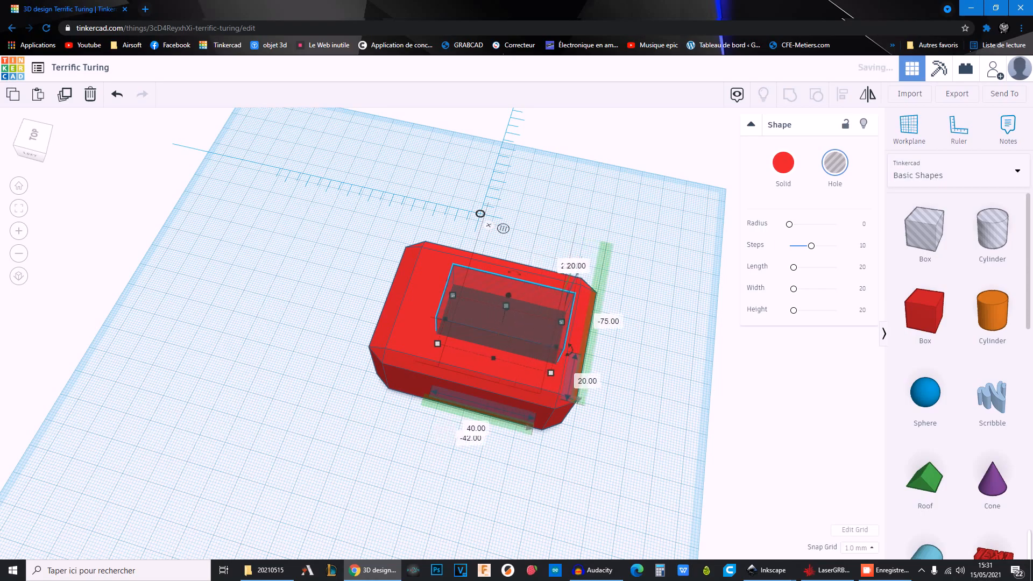
pyautogui.moveTo(445, 319); pyautogui.dragTo(402, 334)
pyautogui.moveTo(543, 371); pyautogui.dragTo(516, 371, button='right')
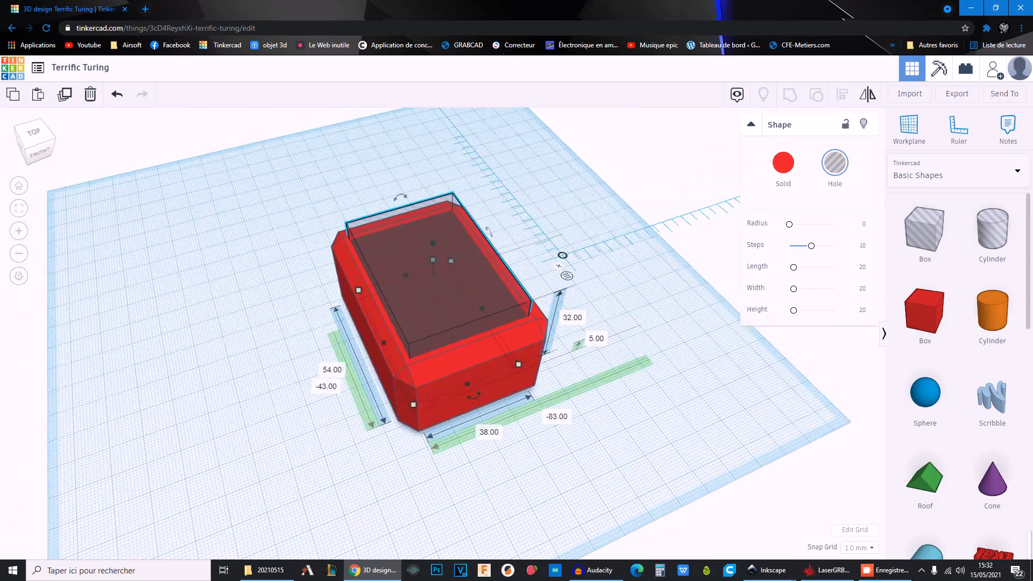
# Group the red box with the box hole to hollow it out, and inspect the resulting cavity.
pyautogui.moveTo(184, 121); pyautogui.dragTo(700, 497)
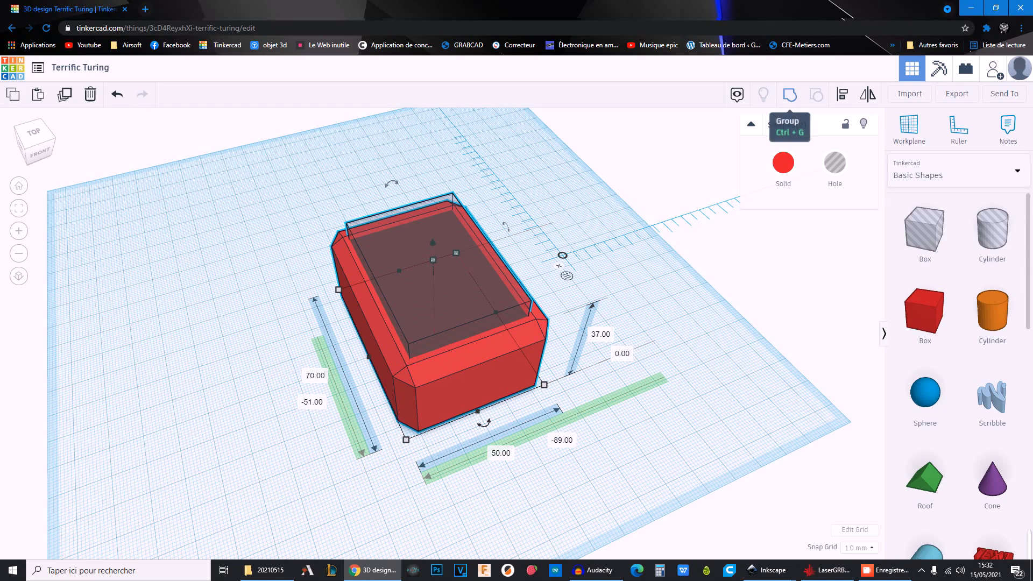
pyautogui.click(790, 95)
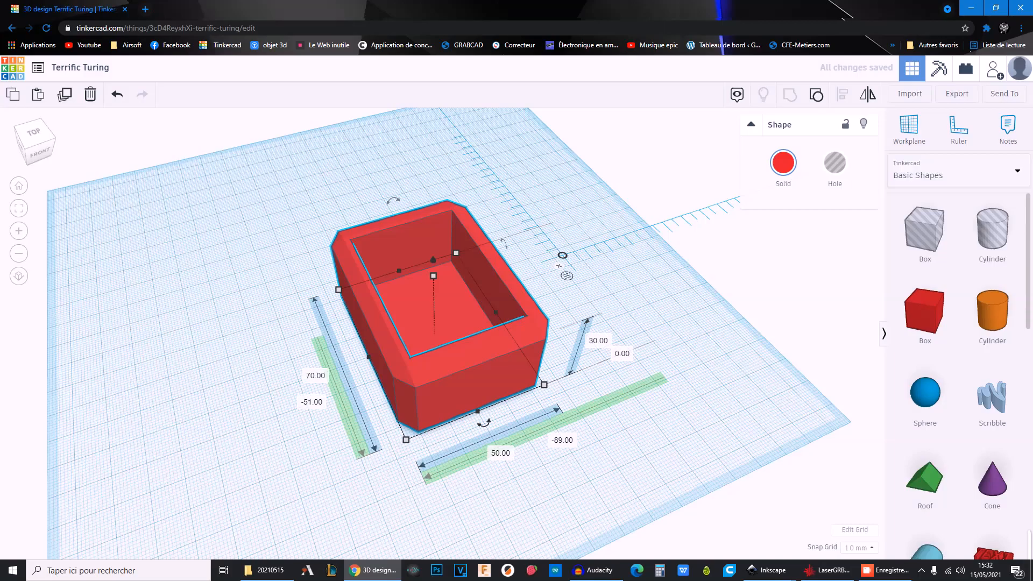
pyautogui.click(667, 334)
pyautogui.moveTo(667, 333); pyautogui.dragTo(567, 309, button='right')
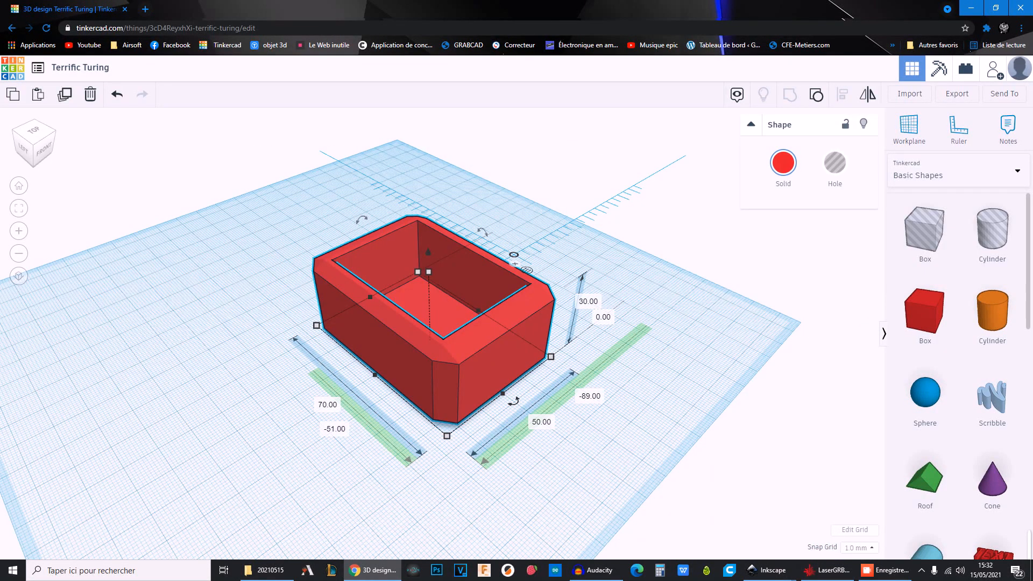
# Convert the hollowed red box into a hole shape.
pyautogui.click(782, 162)
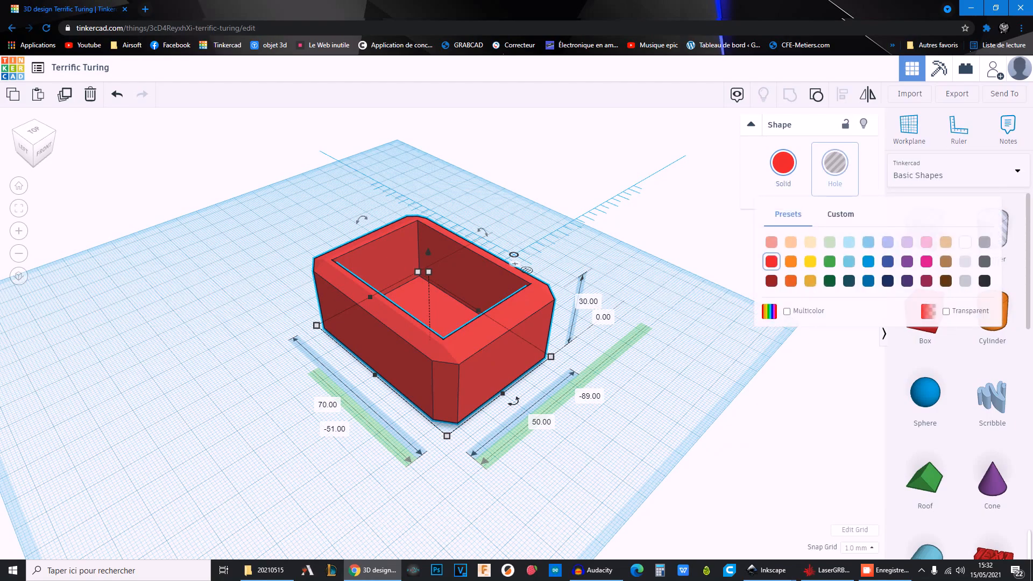
pyautogui.click(835, 168)
pyautogui.click(662, 301)
pyautogui.moveTo(662, 301); pyautogui.dragTo(608, 304, button='right')
# Place a solid box over the hole-shaped container, stretch it to 182 mm long, and group both to cut the container's form into it.
pyautogui.moveTo(924, 312); pyautogui.dragTo(739, 429)
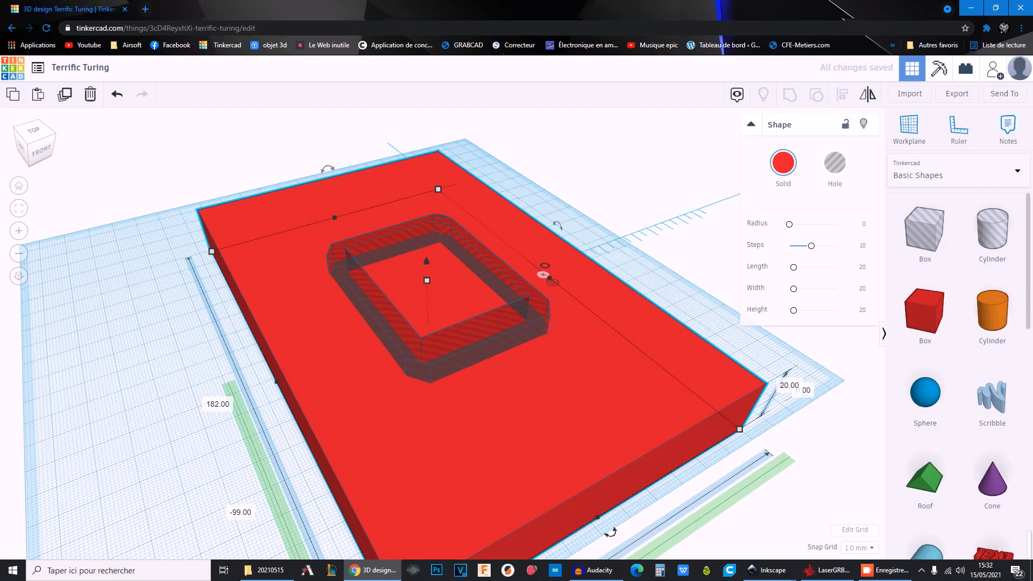
pyautogui.hotkey('ctrl', 'a')
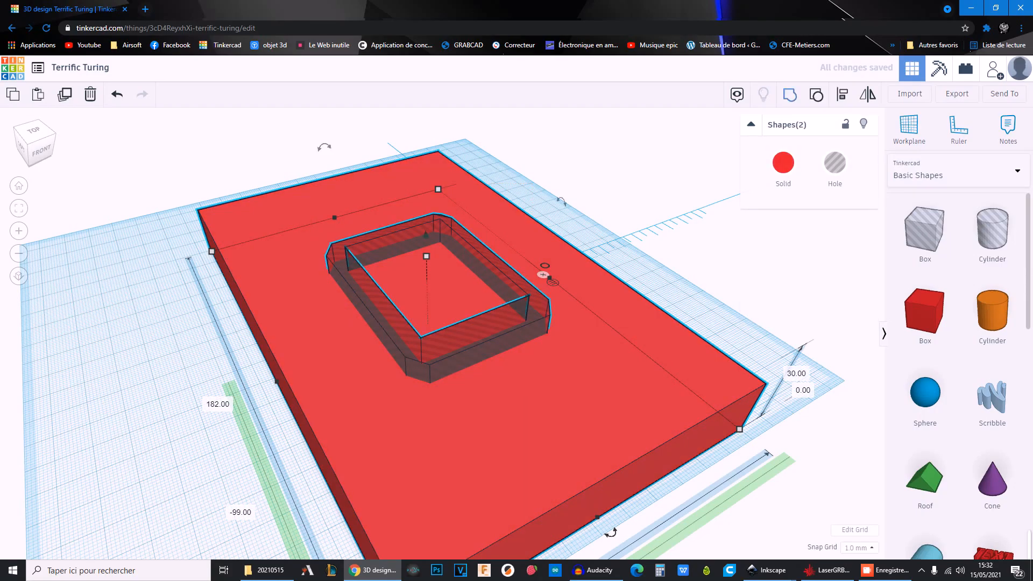
pyautogui.moveTo(544, 275)
pyautogui.mouseDown(button='right')
pyautogui.moveTo(602, 300)
pyautogui.moveTo(614, 335)
pyautogui.moveTo(547, 253)
pyautogui.moveTo(475, 228)
pyautogui.moveTo(405, 225)
pyautogui.moveTo(526, 238)
pyautogui.moveTo(563, 273)
pyautogui.mouseUp(button='right')
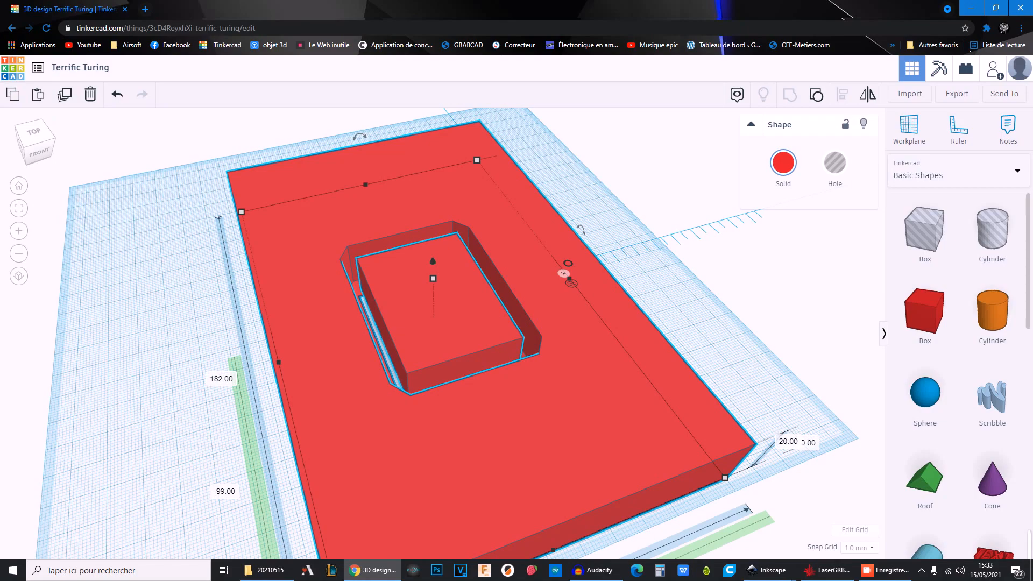
# Stretch a box hole to 119 x 100 mm around the base of the hollow red box and reduce its height to about 3.5 mm.
pyautogui.press('h')
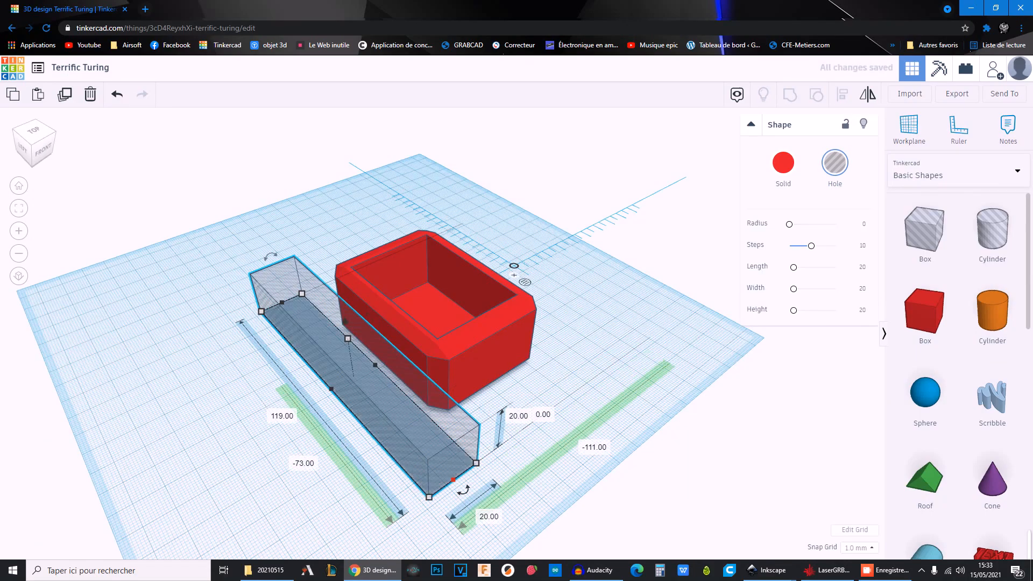
pyautogui.moveTo(373, 366); pyautogui.dragTo(518, 288)
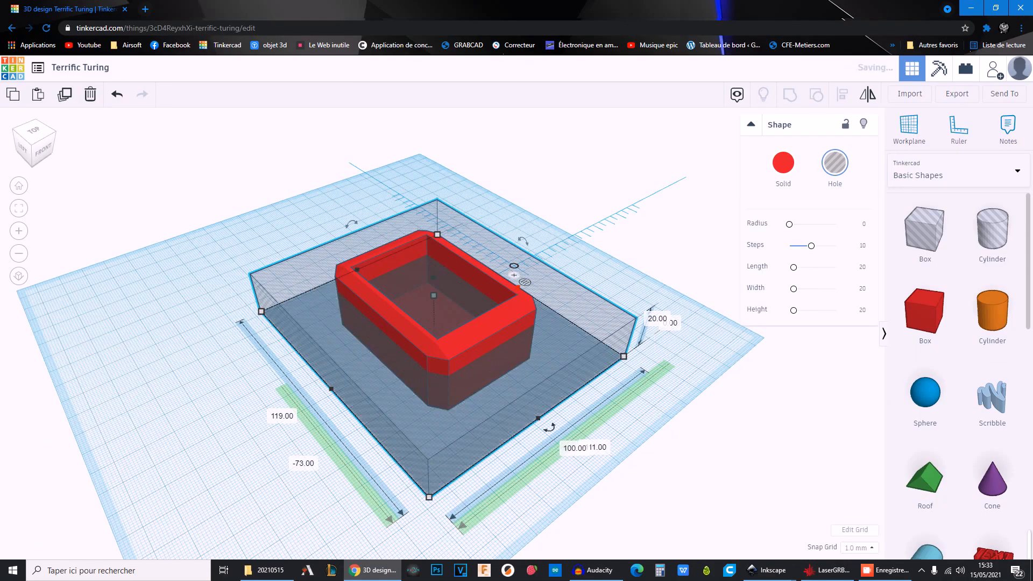
pyautogui.moveTo(433, 296); pyautogui.dragTo(434, 320)
# Group the hollow red box with the flat box hole to trim off its underside.
pyautogui.moveTo(247, 239); pyautogui.dragTo(702, 552)
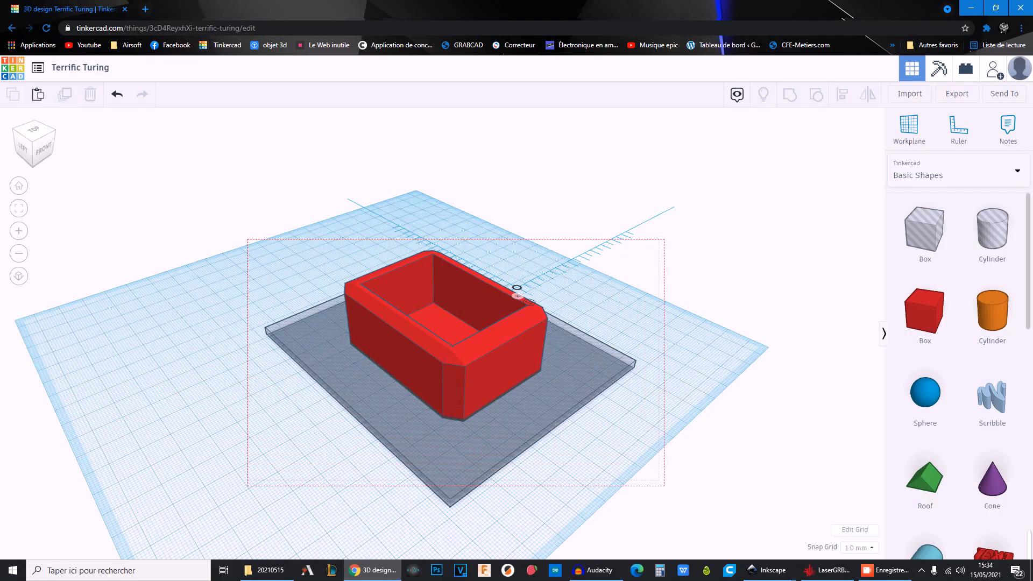
pyautogui.moveTo(702, 552); pyautogui.dragTo(807, 479, button='right')
pyautogui.click(790, 95)
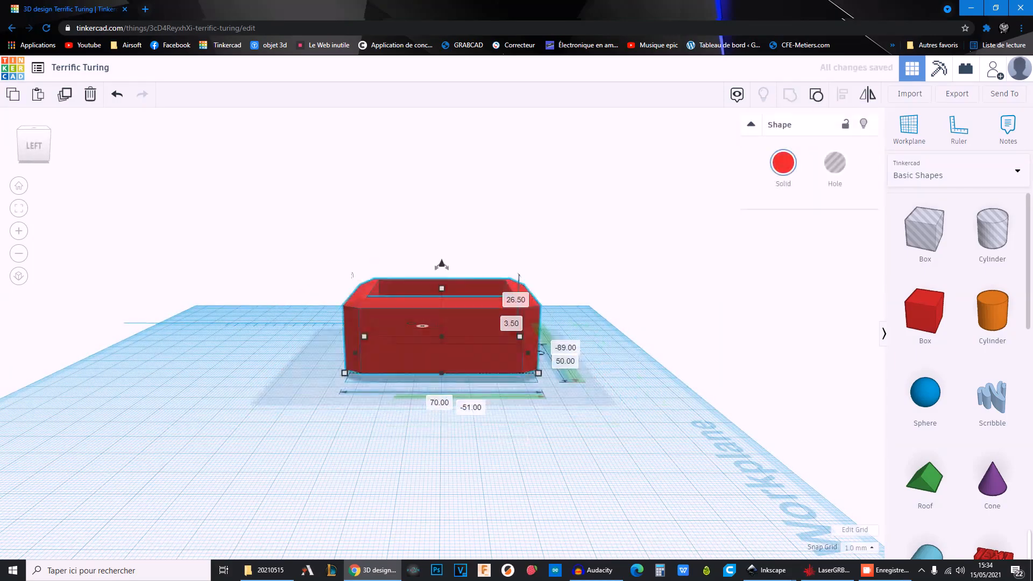
pyautogui.moveTo(694, 279); pyautogui.dragTo(586, 312, button='right')
# Reposition the trimmed red box on the workplane and set its height above the workplane to 0 mm.
pyautogui.moveTo(436, 358); pyautogui.dragTo(369, 359)
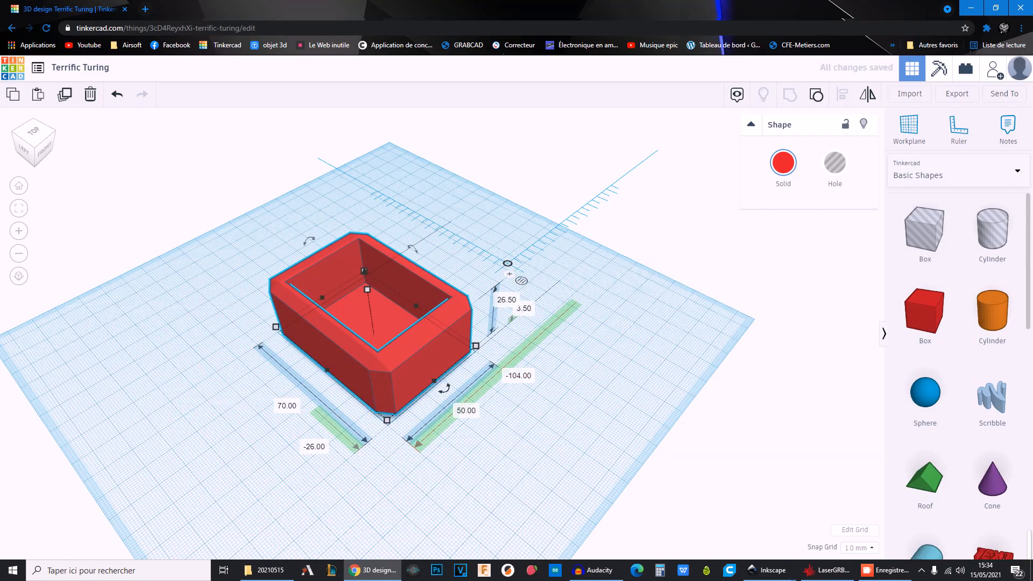
pyautogui.click(524, 309)
pyautogui.moveTo(554, 350); pyautogui.dragTo(457, 295, button='right')
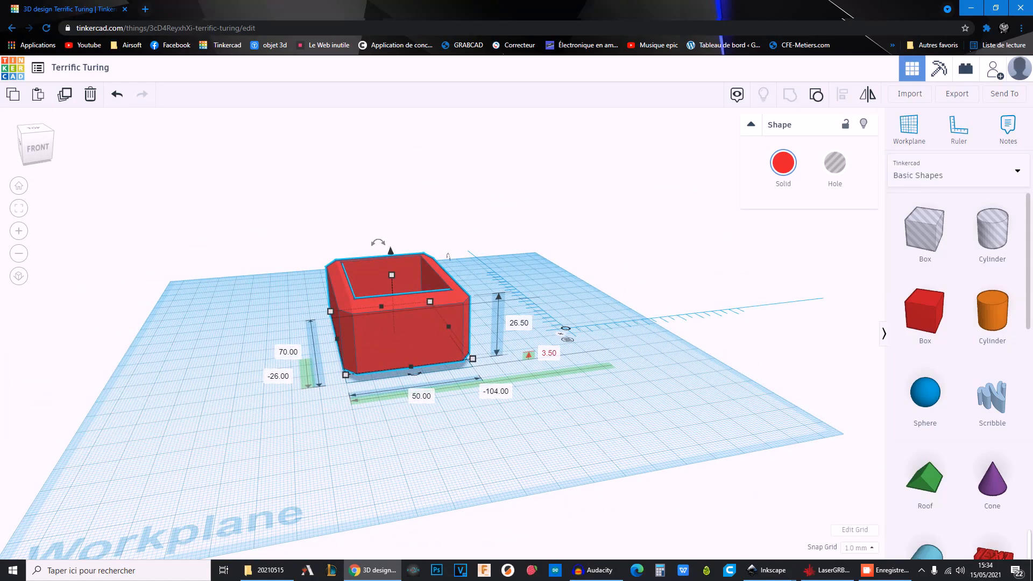
pyautogui.click(548, 353)
pyautogui.write('0')
pyautogui.press('Return')
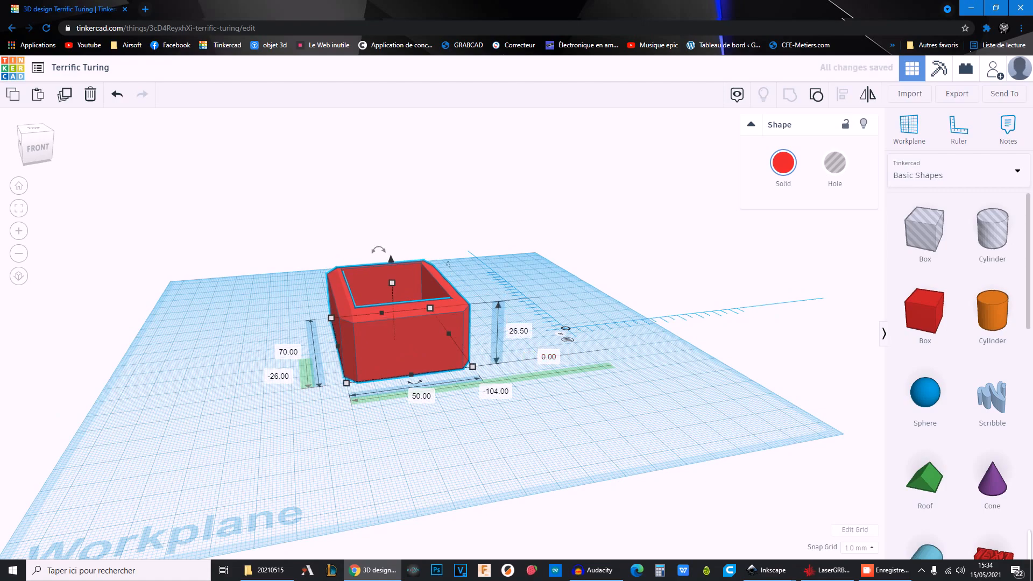
pyautogui.press('Escape')
pyautogui.moveTo(394, 321); pyautogui.dragTo(427, 366, button='right')
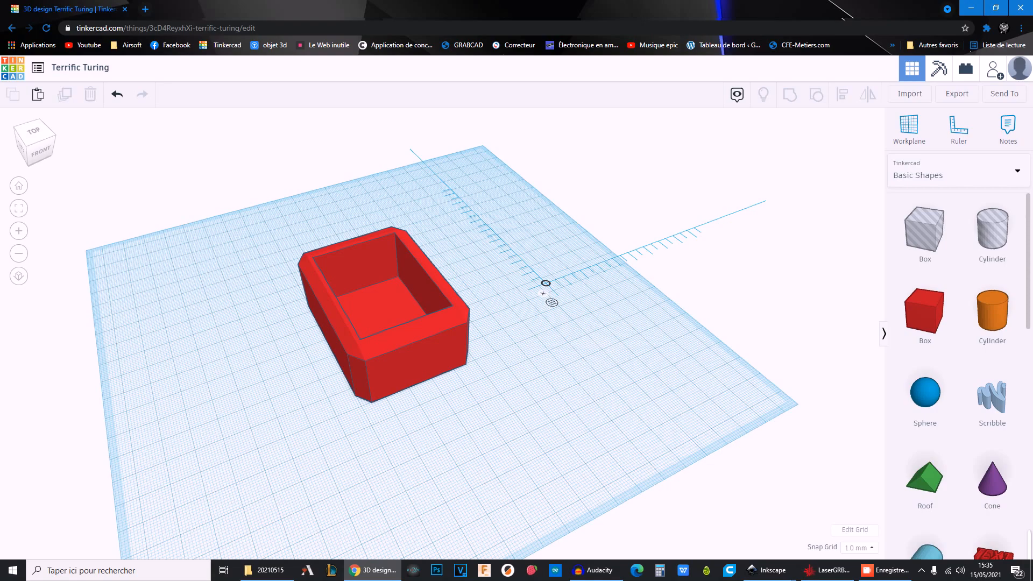
pyautogui.moveTo(403, 350); pyautogui.dragTo(460, 362)
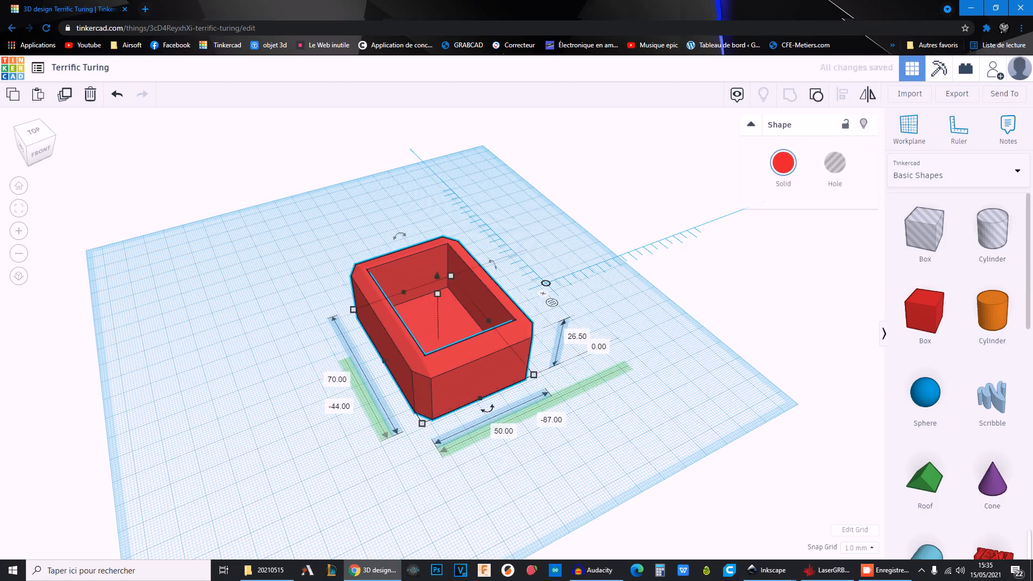
# Place a Text shape in front of the red box and set its text to "vis".
pyautogui.scroll(-3, 992, 401)
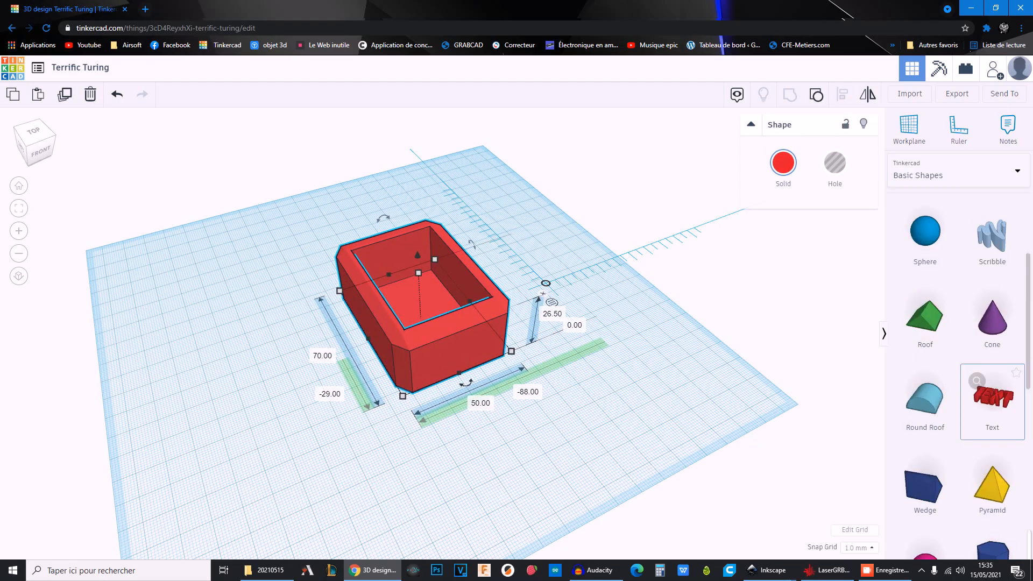
pyautogui.click(992, 401)
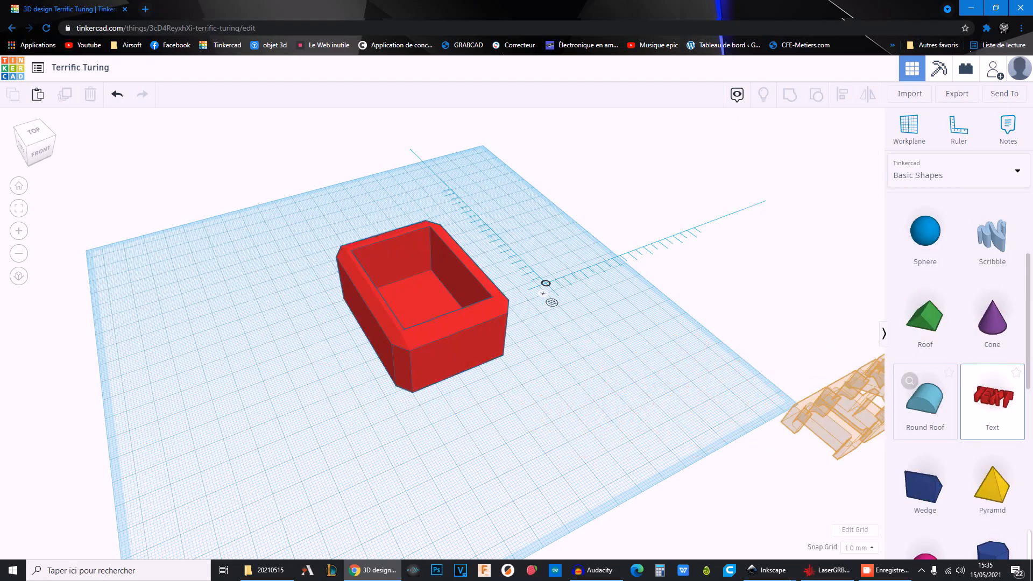
pyautogui.click(992, 401)
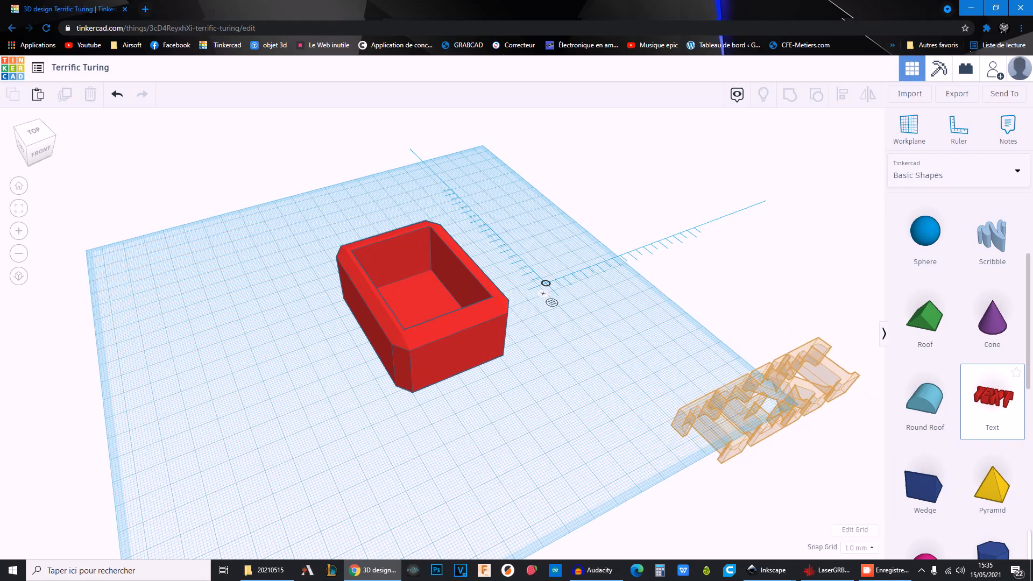
pyautogui.click(485, 431)
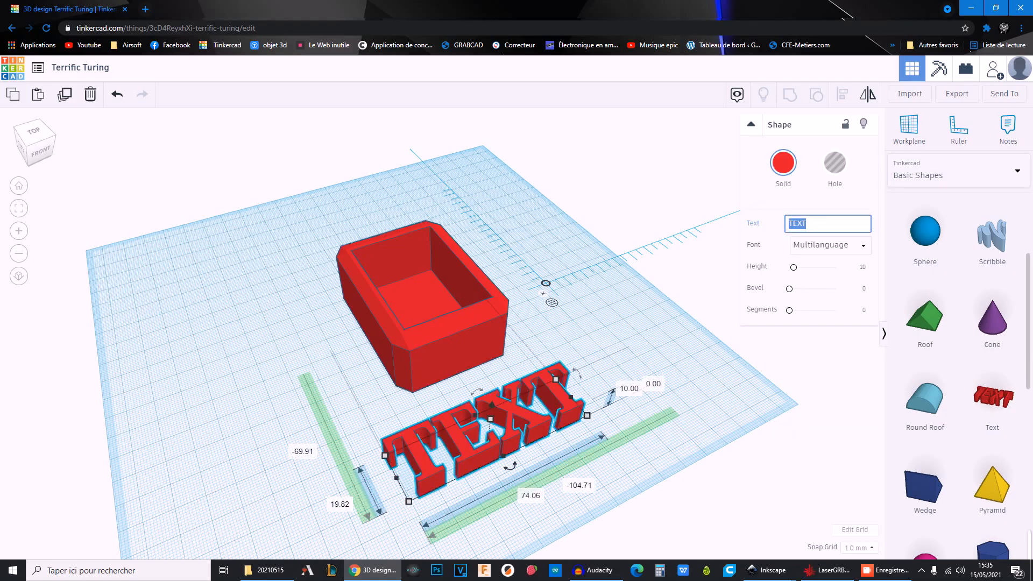
pyautogui.write('vis')
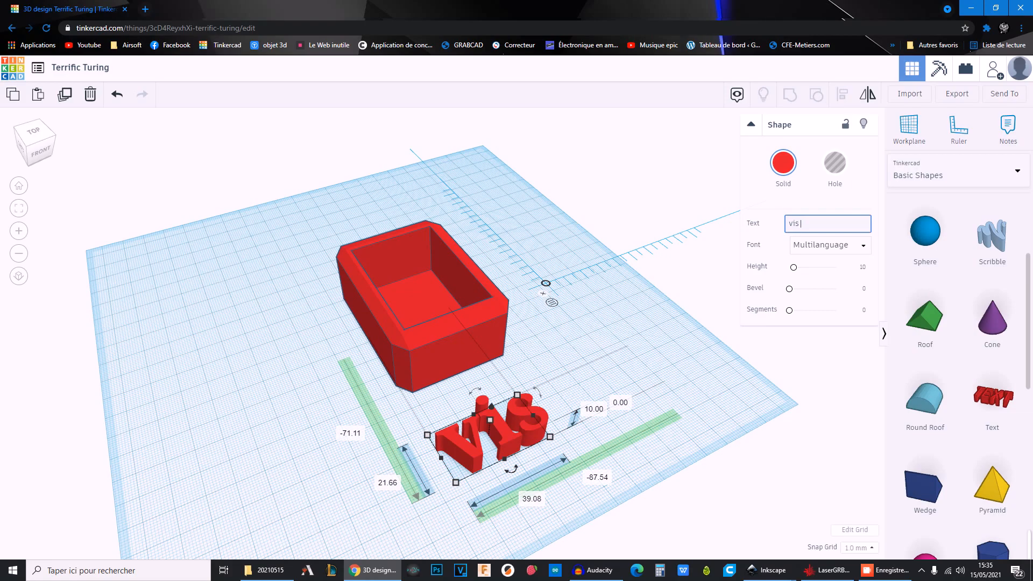
# Rotate the "vis" text upright so it faces outward, parallel to the red box's front wall.
pyautogui.moveTo(546, 283); pyautogui.dragTo(438, 305, button='right')
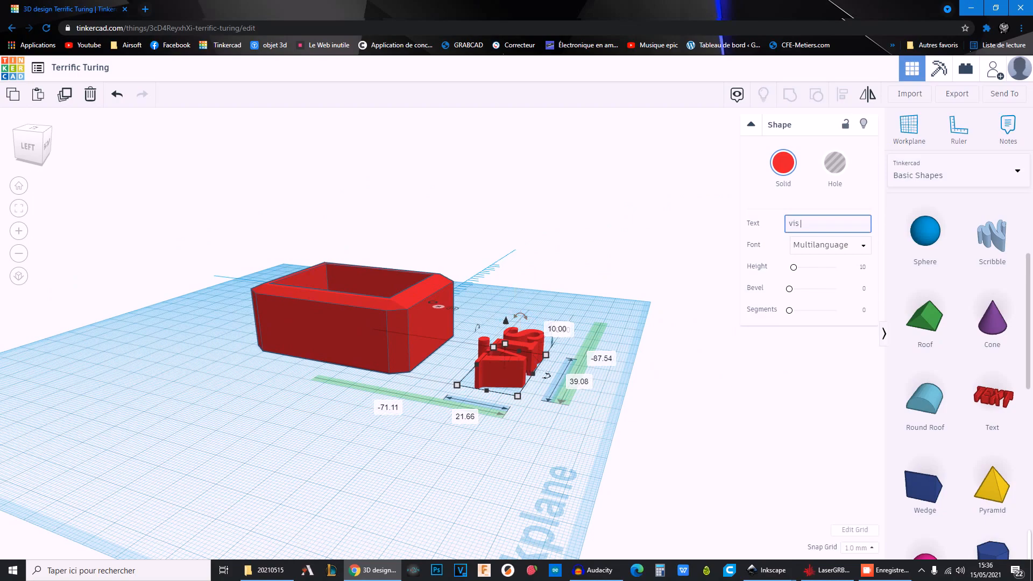
pyautogui.moveTo(519, 316); pyautogui.dragTo(544, 322)
pyautogui.moveTo(546, 315); pyautogui.dragTo(557, 344)
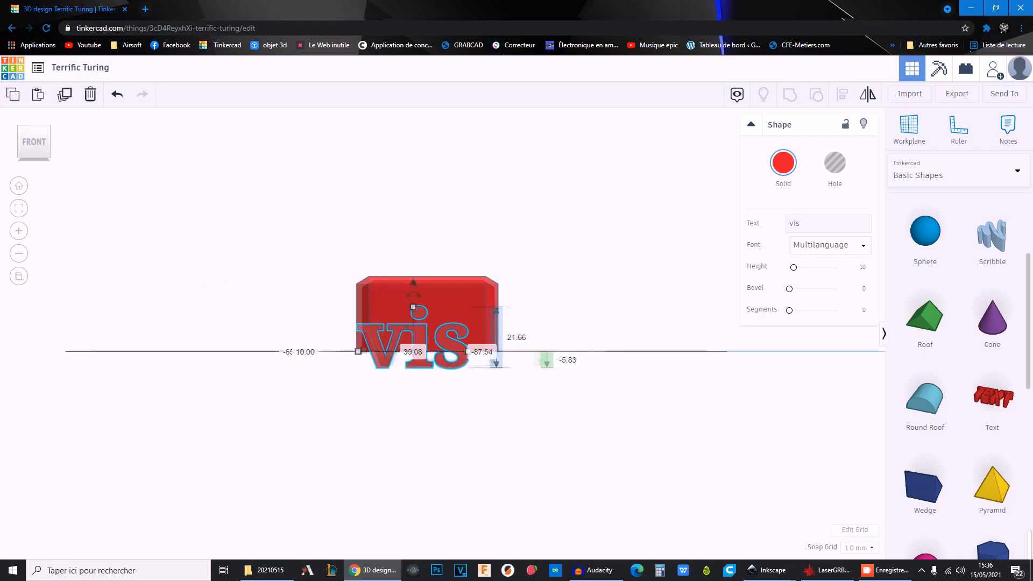
# Center the "vis" text on the box's front, scaled to about 29 x 17 mm and raised 4 mm above the workplane.
pyautogui.scroll(4, 442, 334)
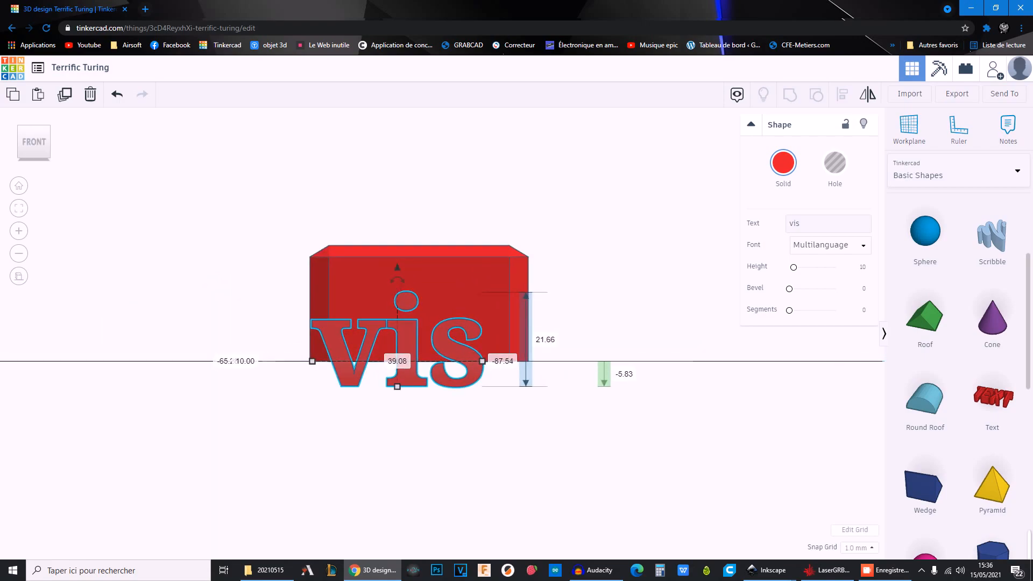
pyautogui.moveTo(443, 334); pyautogui.dragTo(442, 345, button='middle')
pyautogui.scroll(2, 441, 345)
pyautogui.moveTo(444, 377); pyautogui.dragTo(486, 377)
pyautogui.press('Left')
pyautogui.press('Left')
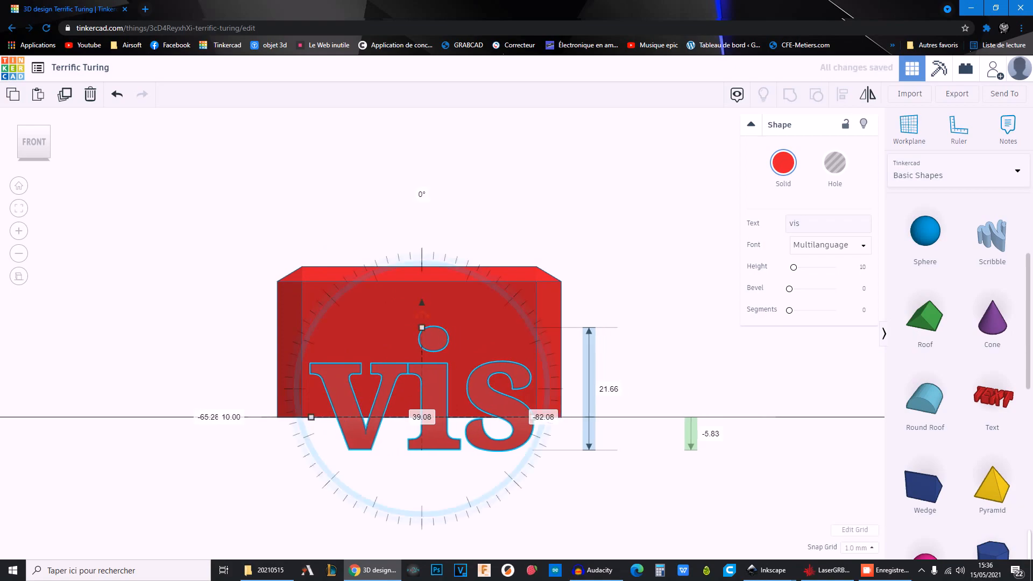
pyautogui.moveTo(422, 303); pyautogui.dragTo(421, 252)
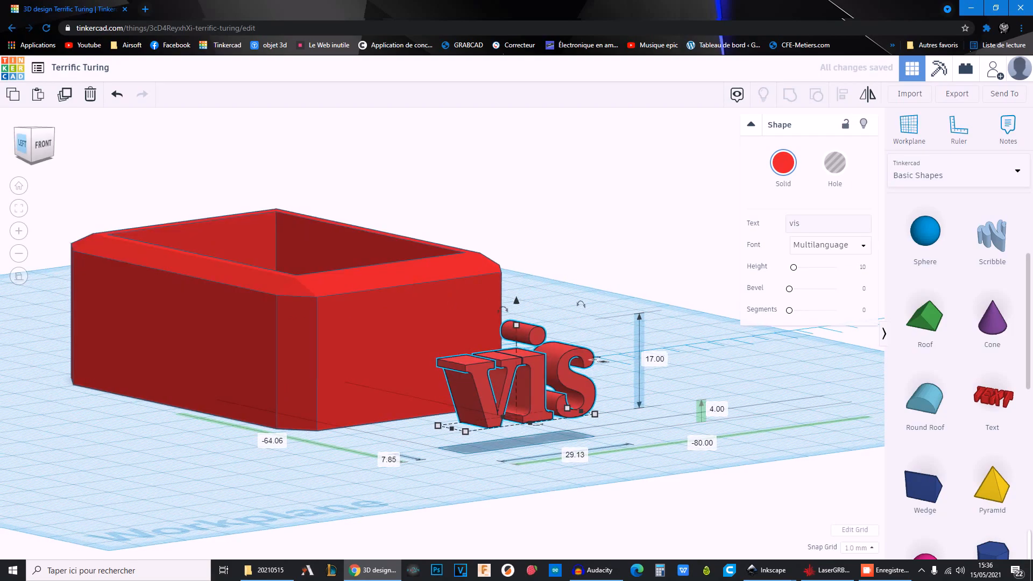
# Convert the "vis" text into a hole and move it slightly into the red box's front wall.
pyautogui.click(23, 143)
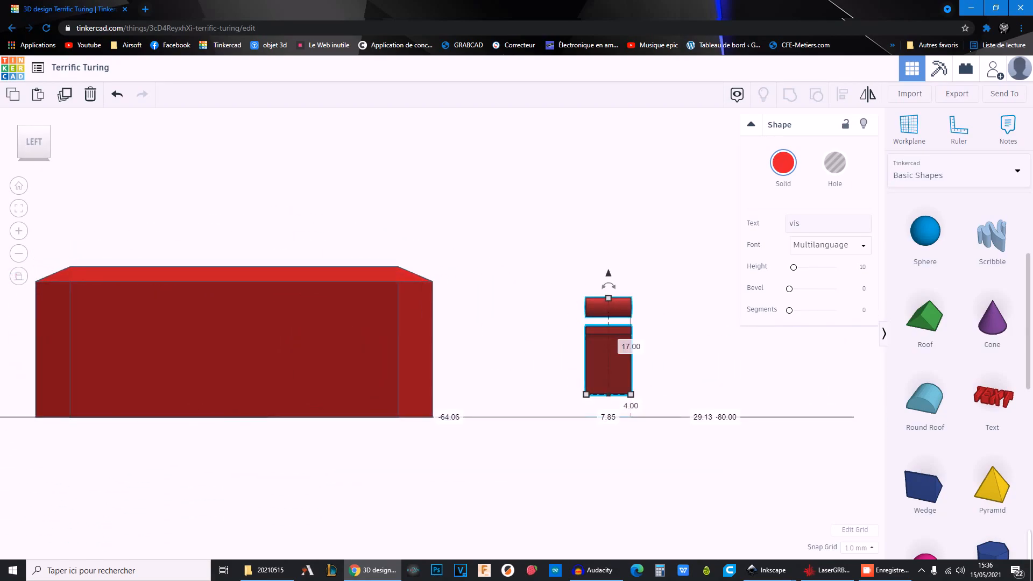
pyautogui.click(835, 170)
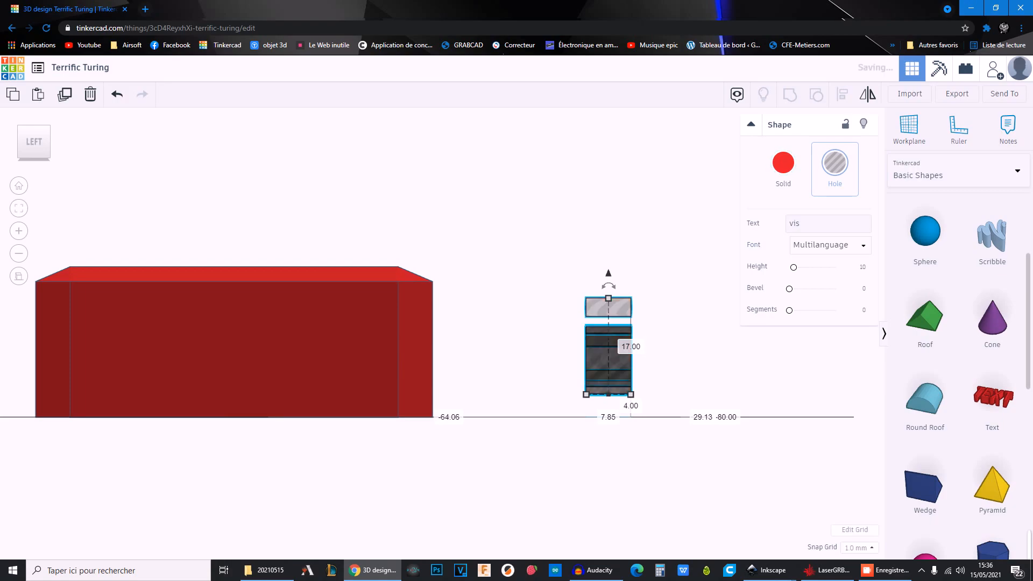
pyautogui.moveTo(609, 359); pyautogui.dragTo(453, 360)
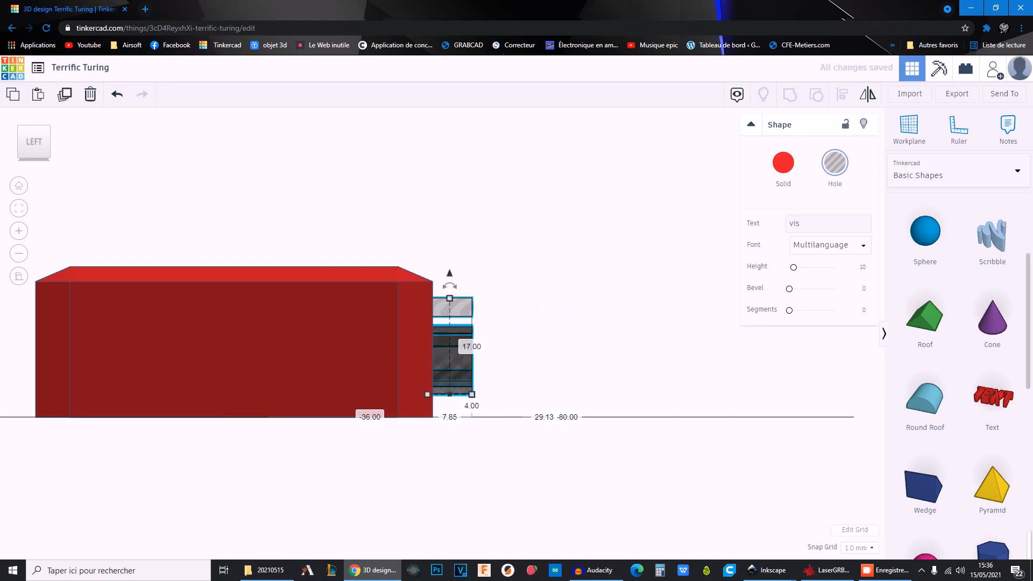
# Group the "vis" text hole with the red box to engrave the word into its front wall.
pyautogui.moveTo(455, 360); pyautogui.dragTo(357, 425, button='right')
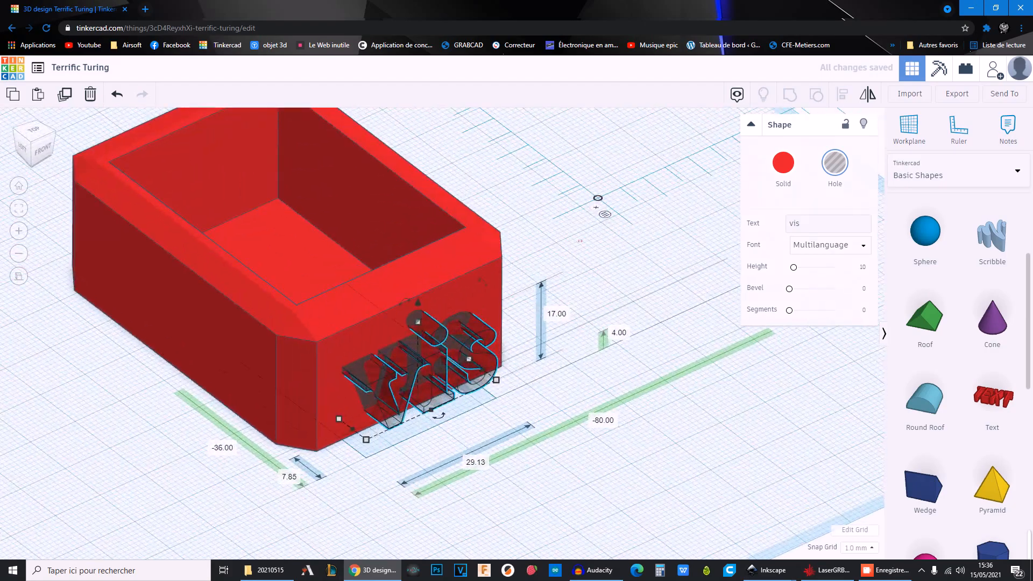
pyautogui.keyDown('shift'); pyautogui.click(388, 317); pyautogui.keyUp('shift')
pyautogui.hotkey('ctrl', 'g')
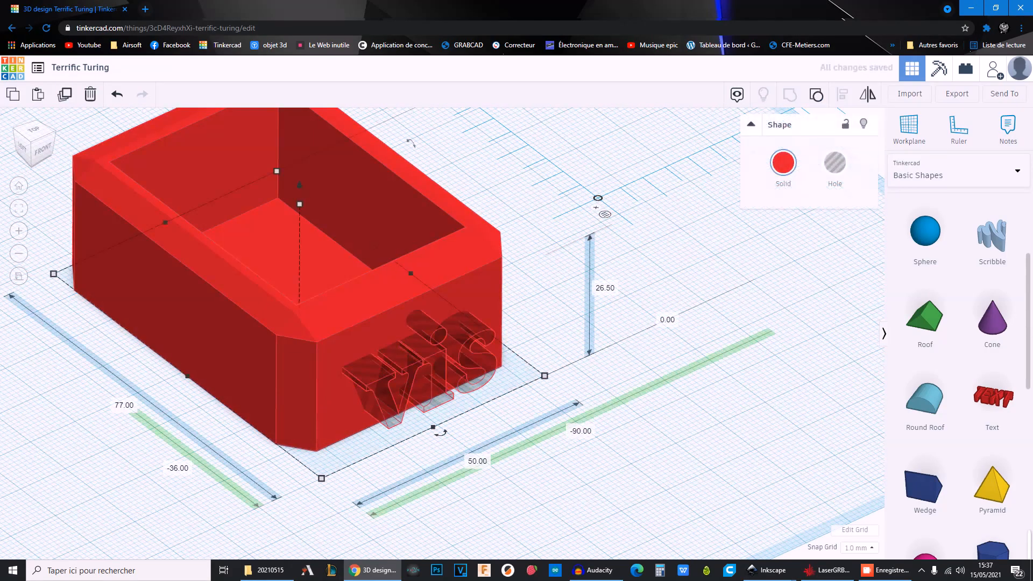
pyautogui.moveTo(430, 344); pyautogui.dragTo(223, 318, button='right')
pyautogui.scroll(-5, 441, 328)
pyautogui.click(302, 409)
pyautogui.moveTo(301, 409); pyautogui.dragTo(476, 414, button='right')
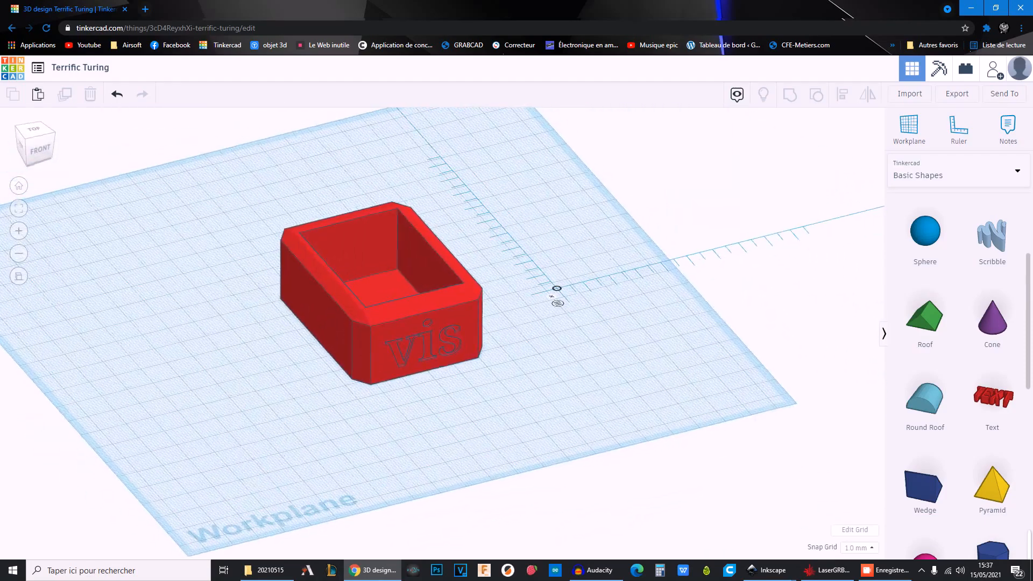
# Switch from orthographic to perspective view and examine the engraved front of the box.
pyautogui.moveTo(477, 414); pyautogui.dragTo(519, 469, button='middle')
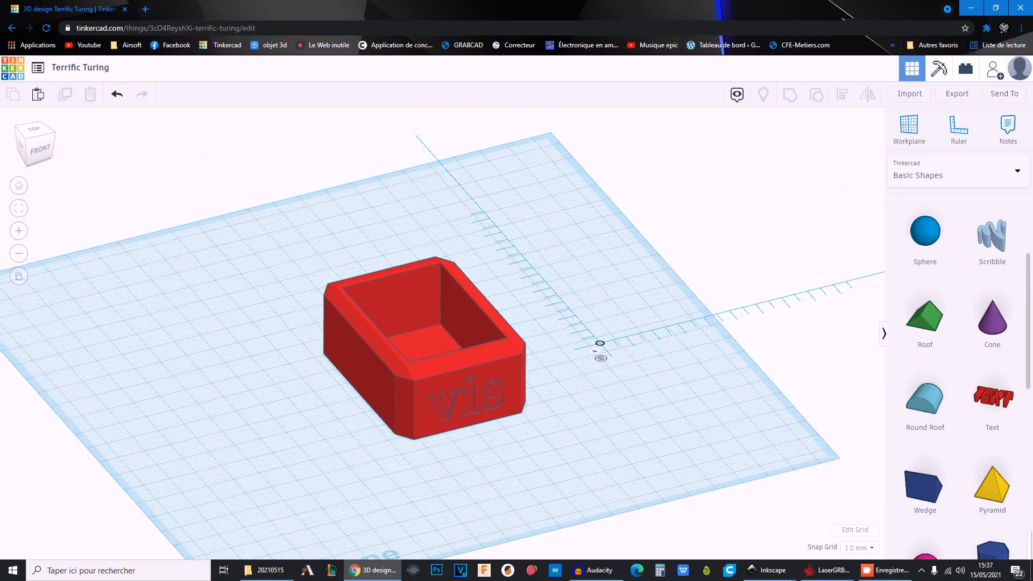
pyautogui.click(19, 278)
pyautogui.moveTo(258, 355); pyautogui.dragTo(129, 354, button='right')
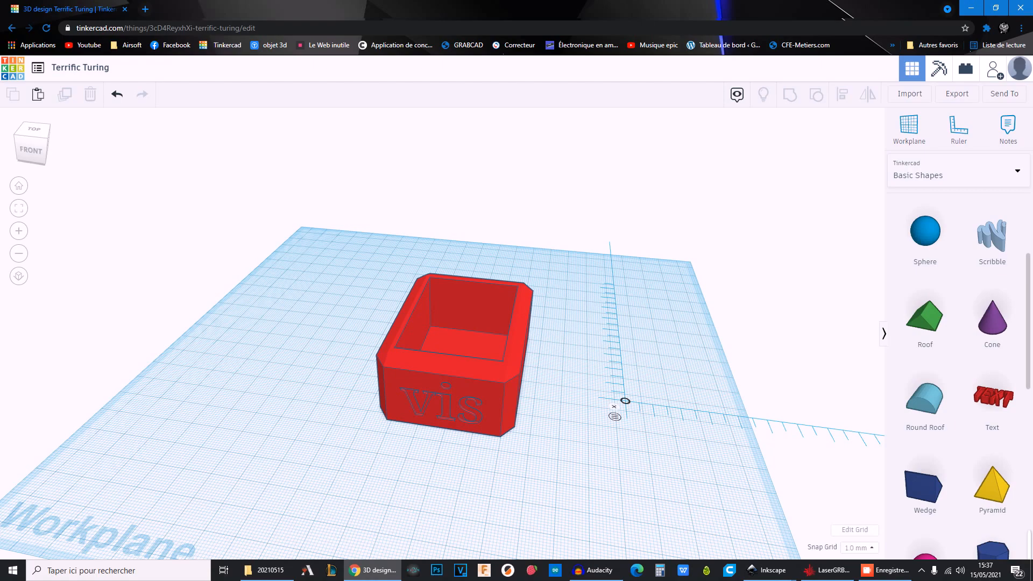
pyautogui.click(885, 570)
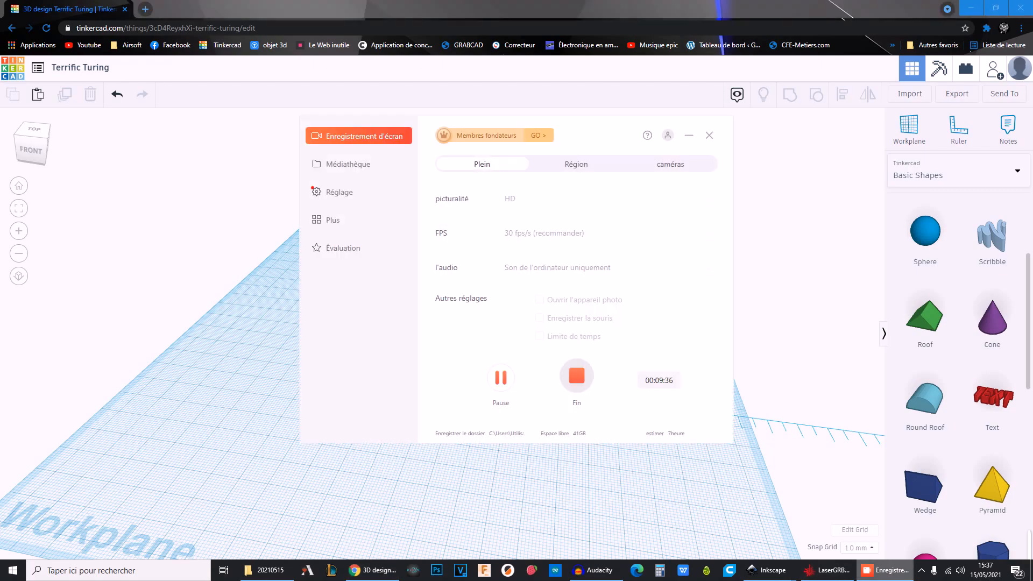
pyautogui.click(887, 570)
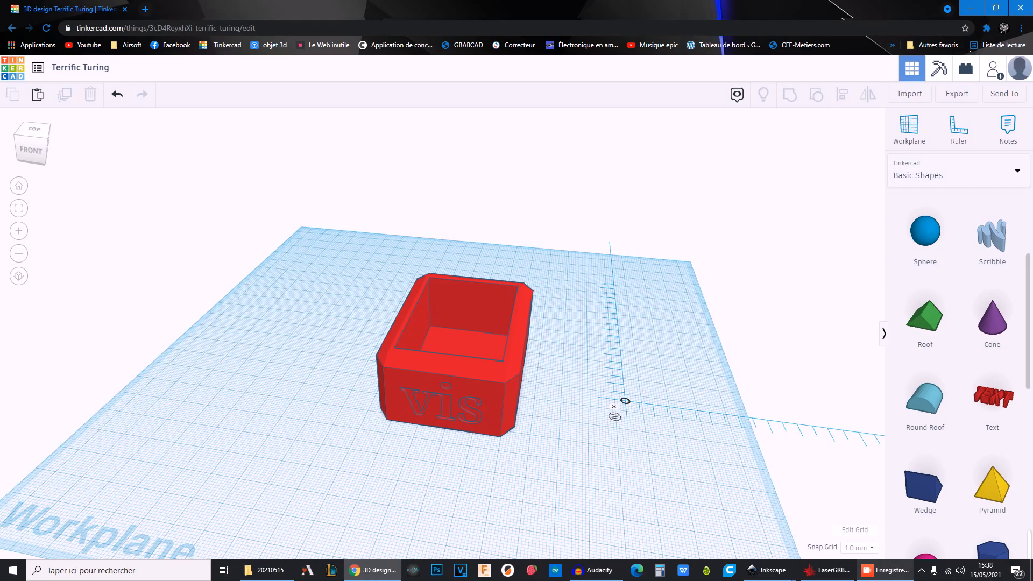
pyautogui.moveTo(538, 333); pyautogui.dragTo(448, 338, button='right')
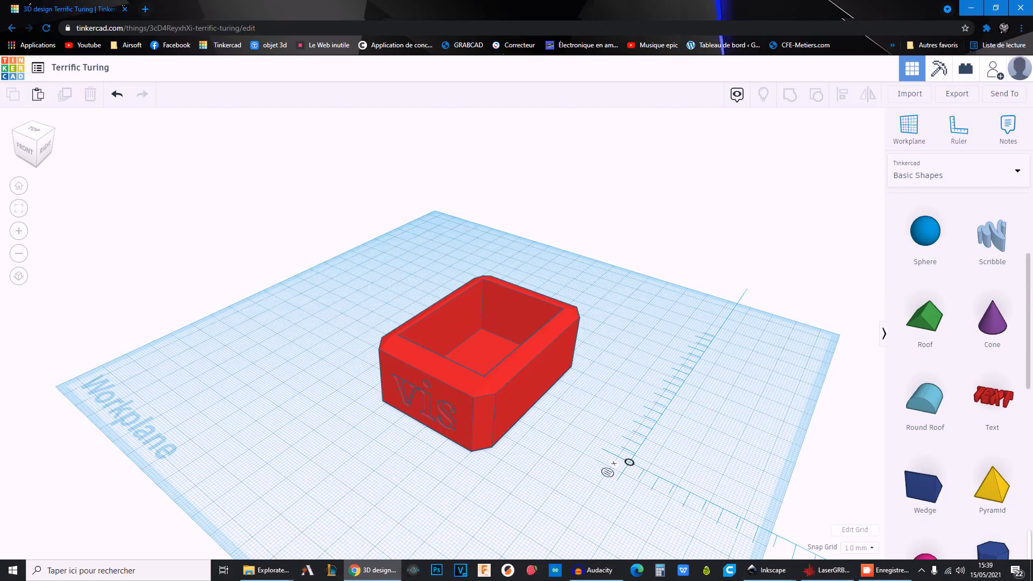